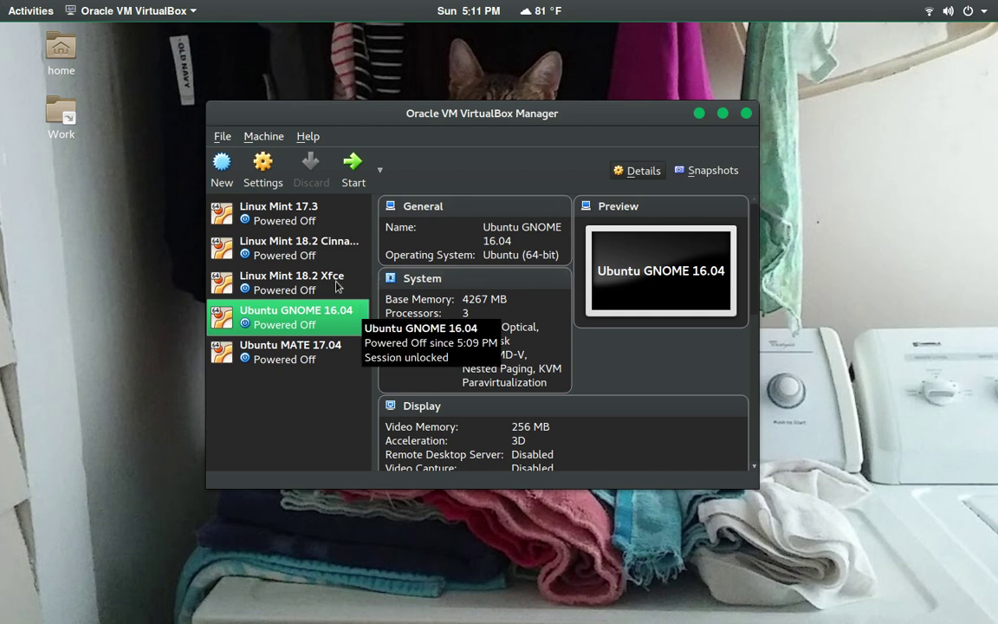
# - Open the Ubuntu GNOME 16.04 settings and review the System/Processor, Display, Network and User Interface pages
pyautogui.rightClick(321, 330)
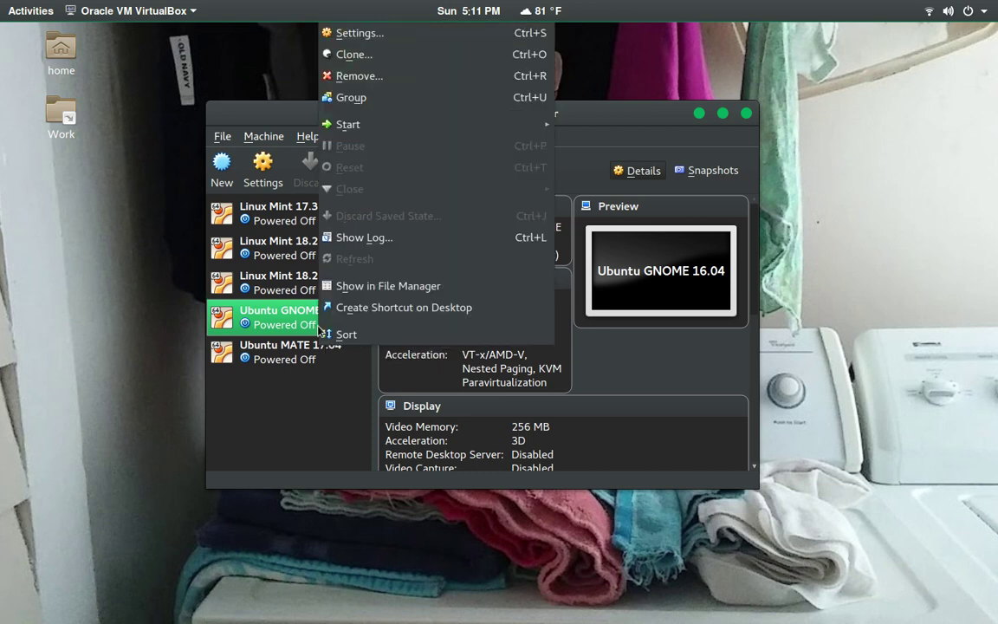
pyautogui.click(454, 43)
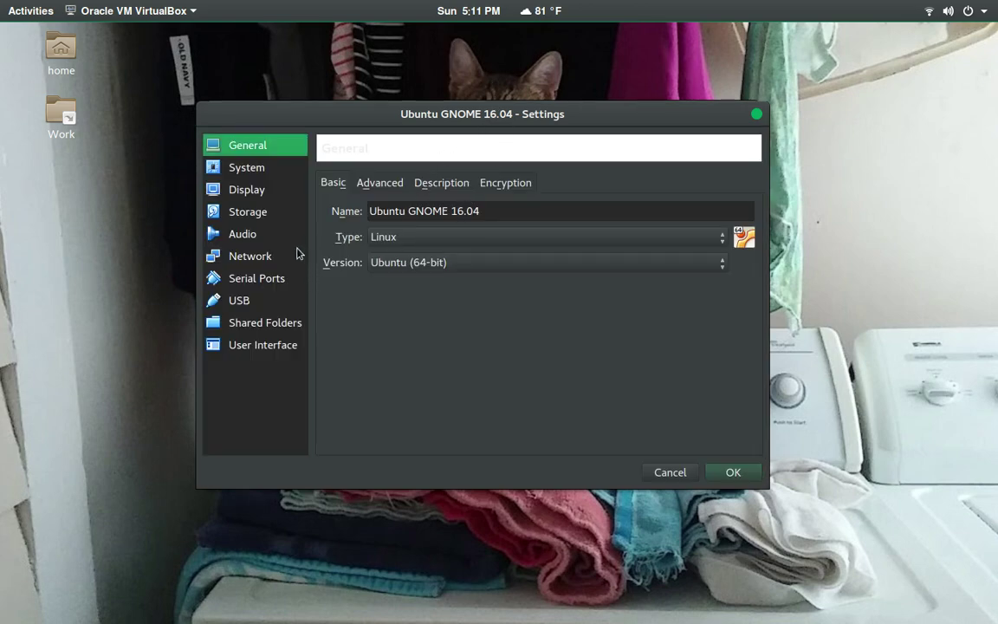
pyautogui.click(284, 171)
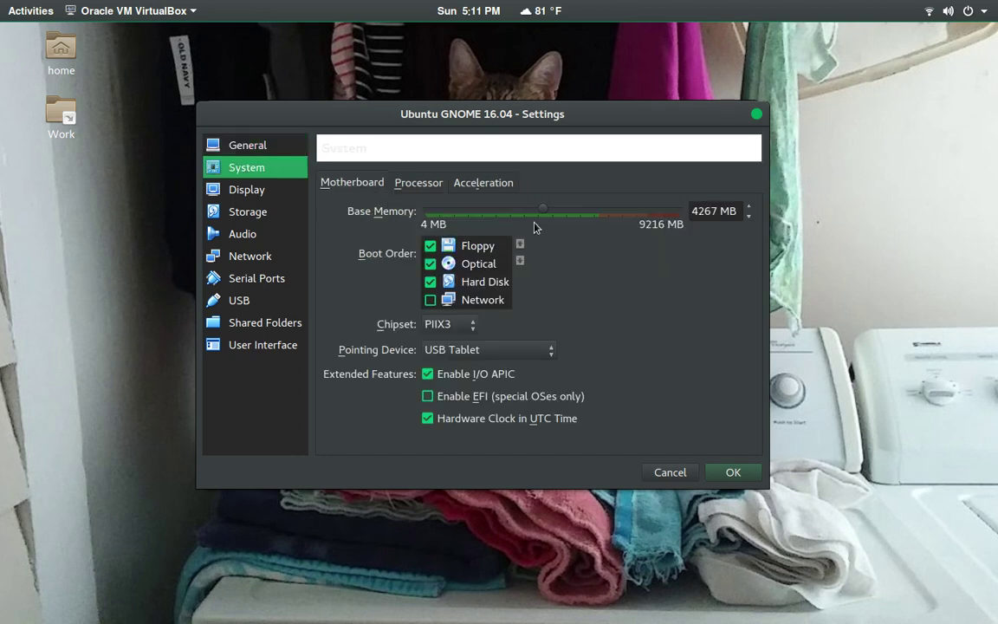
pyautogui.click(425, 185)
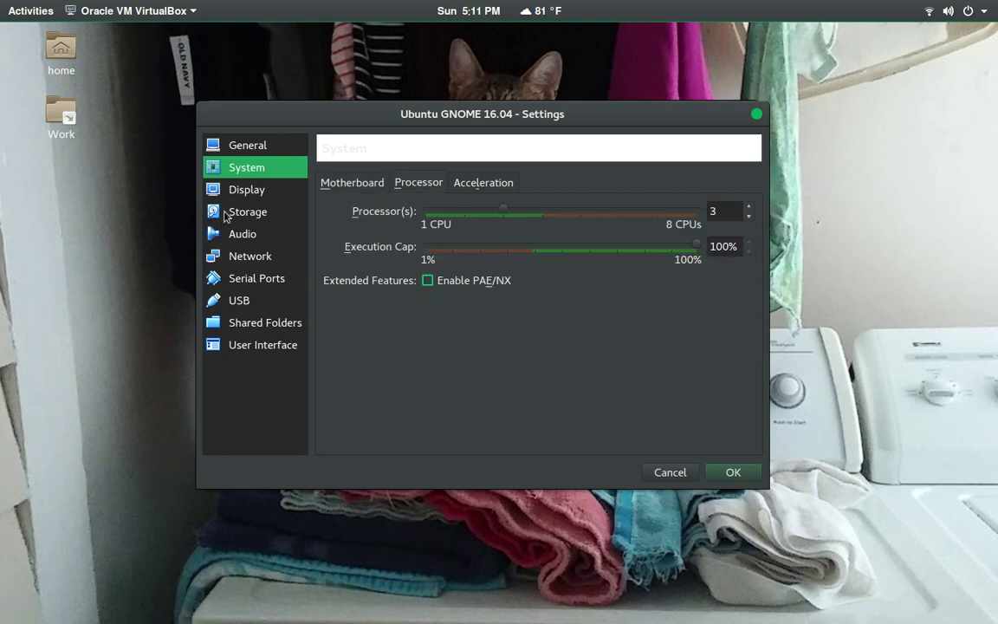
pyautogui.click(271, 192)
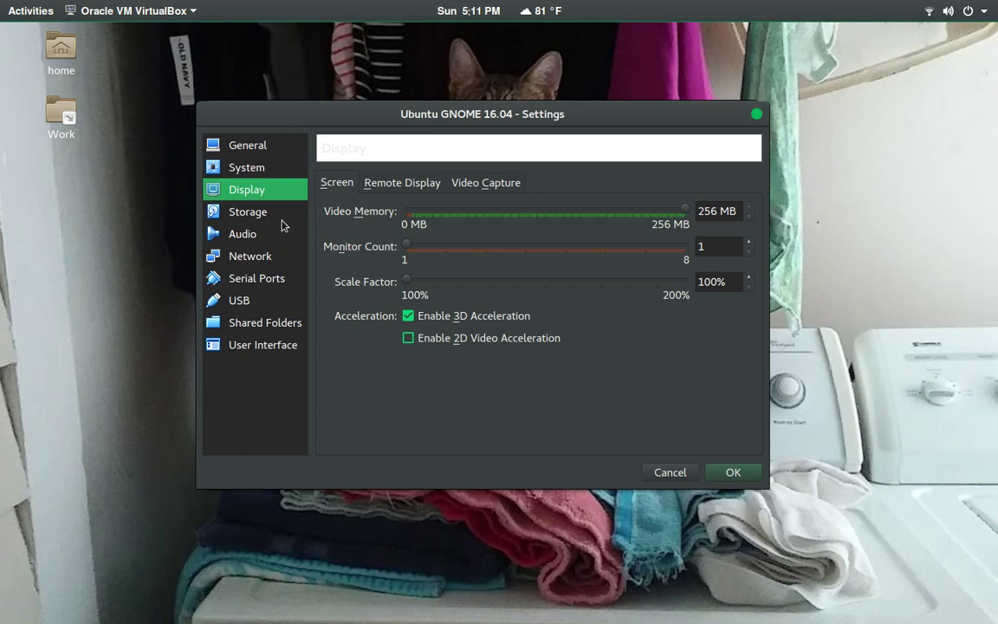
pyautogui.click(279, 258)
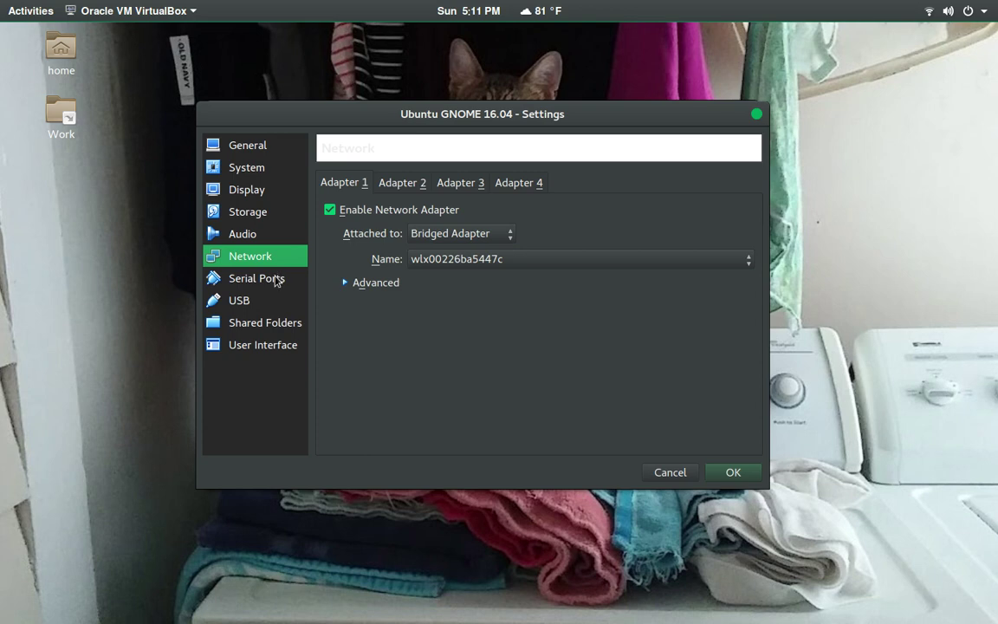
pyautogui.click(284, 350)
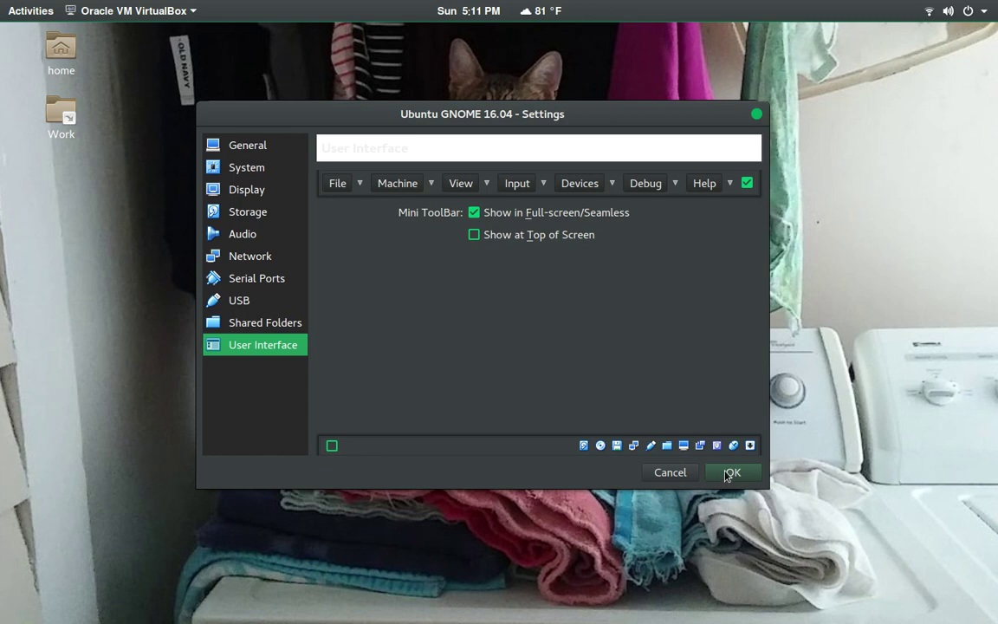
pyautogui.click(282, 198)
# - Load ubuntu-gnome-16.04-desktop-amd64.iso into the empty IDE optical drive and save the settings
pyautogui.click(278, 213)
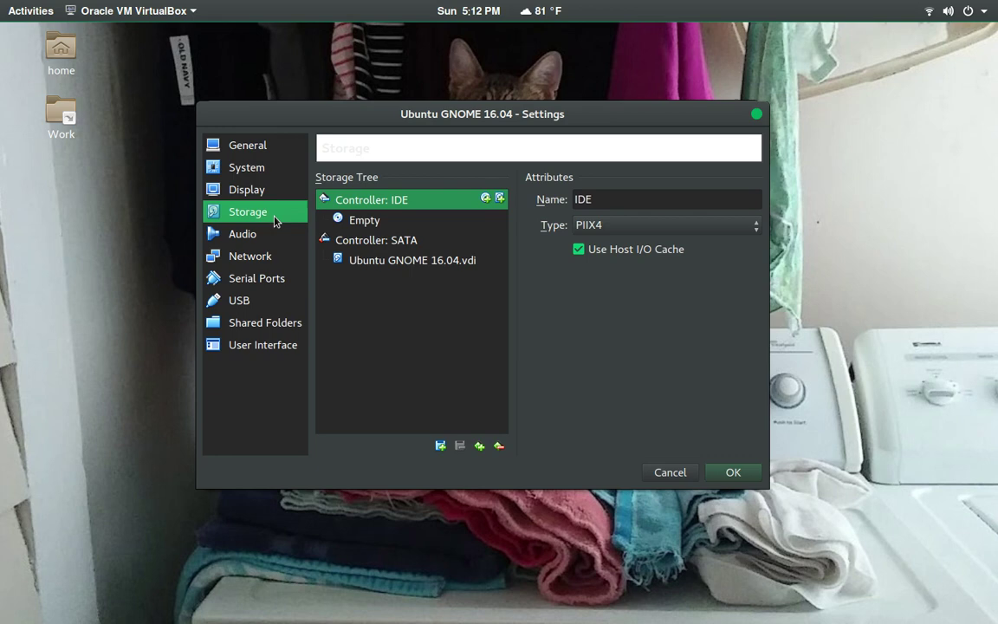
pyautogui.click(474, 227)
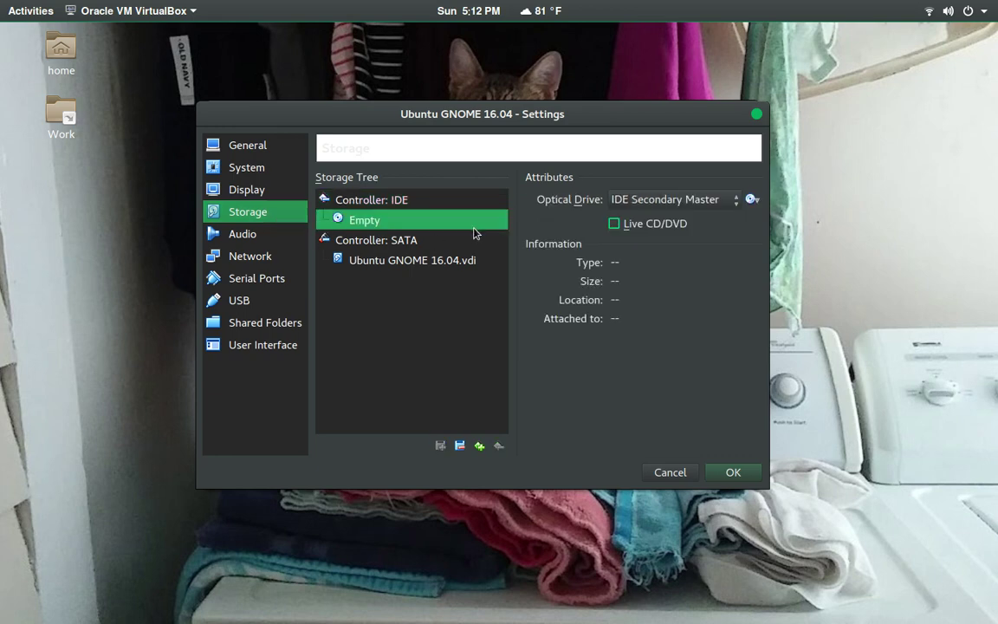
pyautogui.click(751, 200)
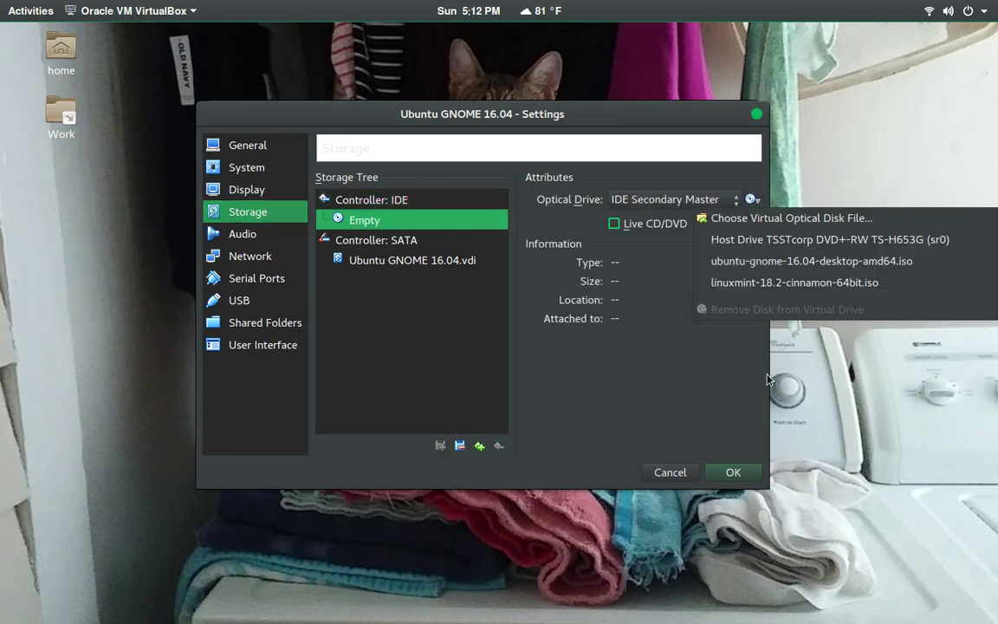
pyautogui.click(805, 263)
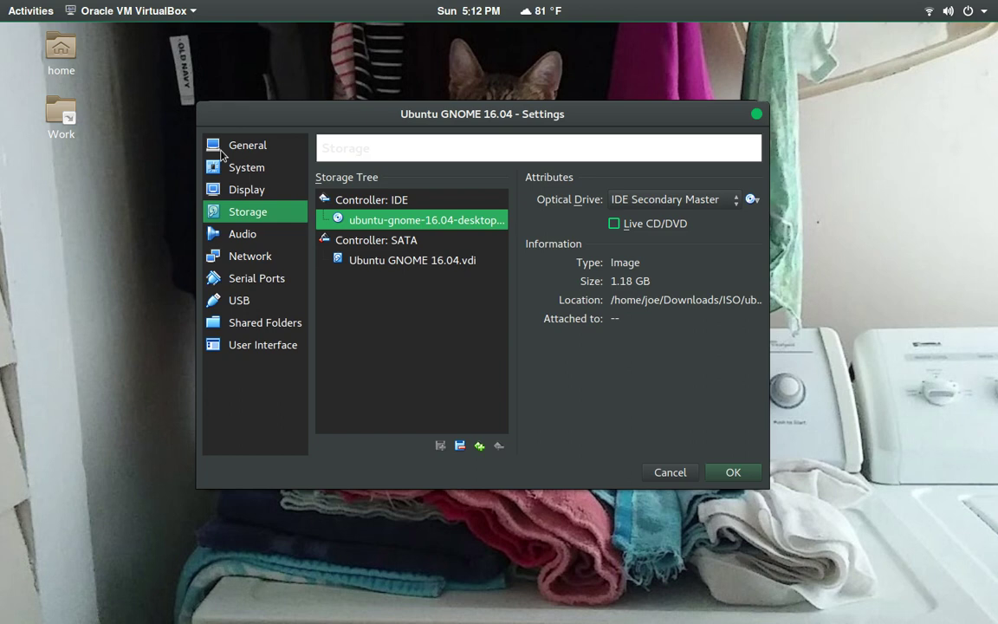
pyautogui.click(734, 473)
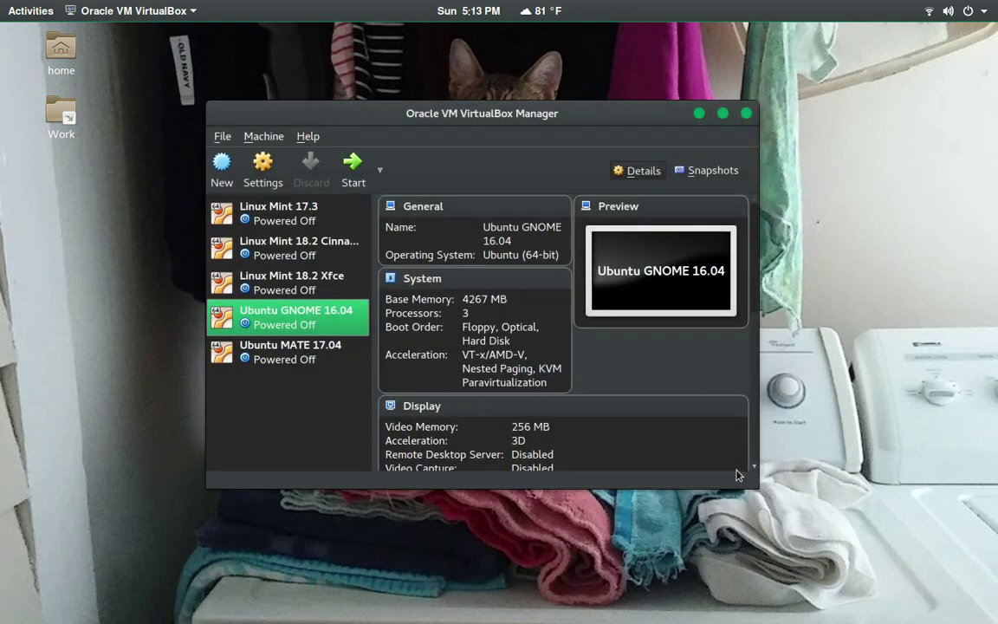
# - Start the Ubuntu GNOME 16.04 machine, reposition its window and switch it to full screen
pyautogui.click(350, 173)
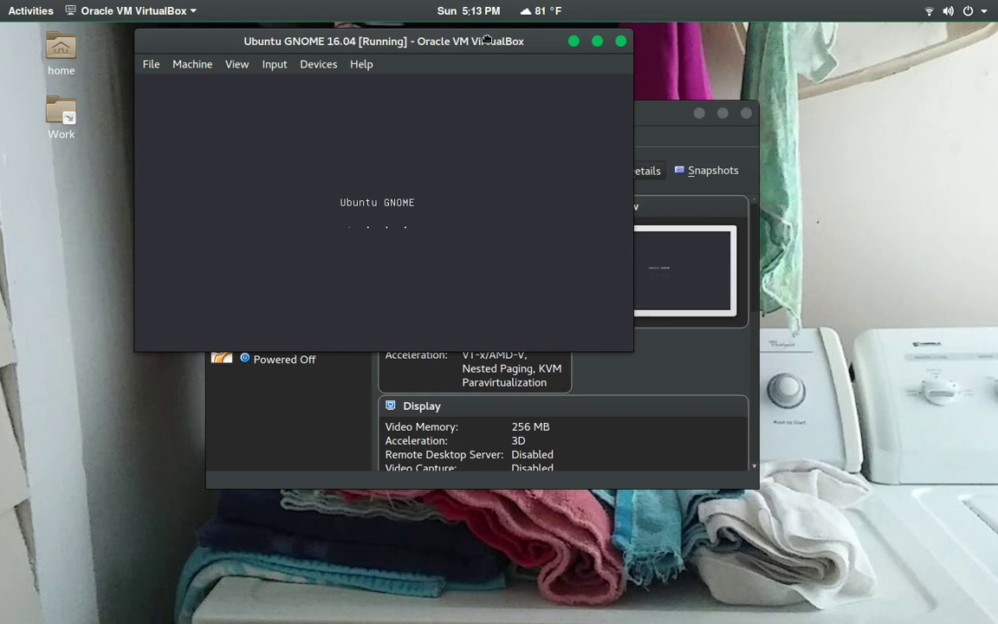
pyautogui.moveTo(440, 40); pyautogui.dragTo(593, 154)
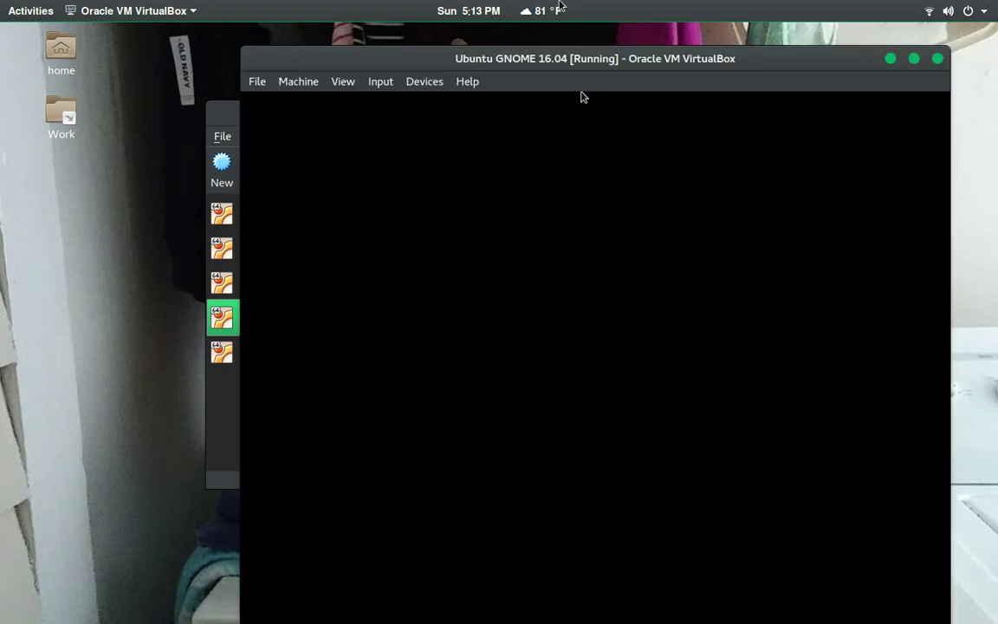
pyautogui.moveTo(575, 66); pyautogui.dragTo(456, 54)
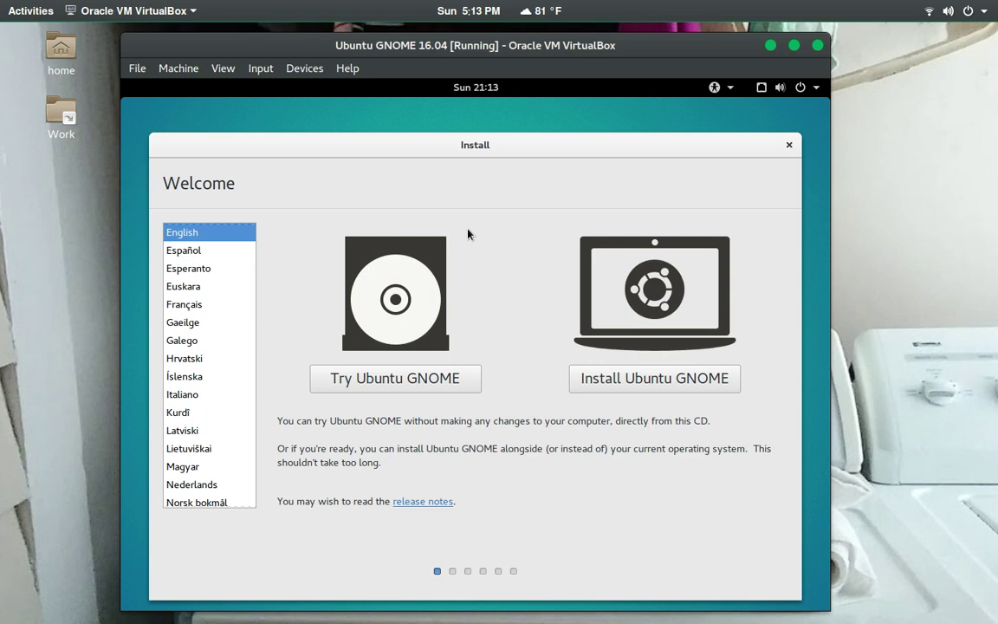
pyautogui.hotkey('ctrl', 'f')
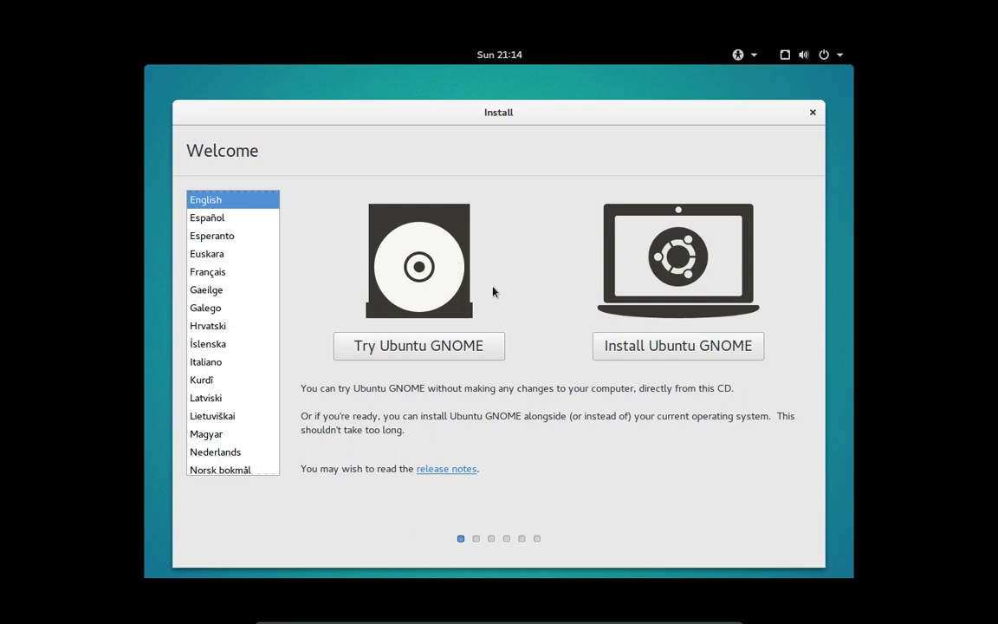
# - Start the live Try Ubuntu GNOME session and close the Getting Started help window
pyautogui.click(436, 343)
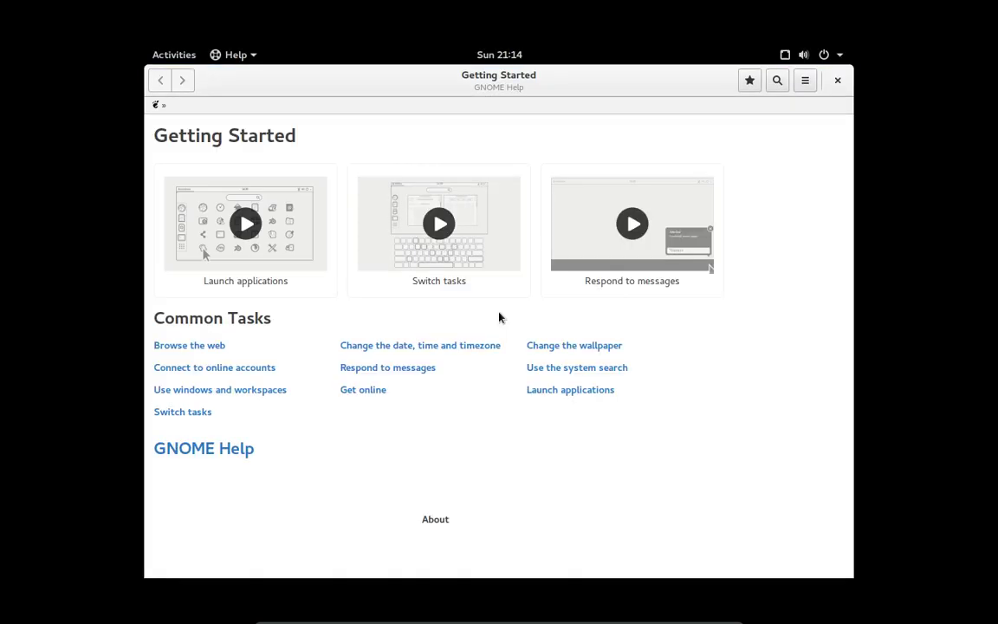
pyautogui.hotkey('ctrl', 'f')
pyautogui.hotkey('ctrl', 'f')
pyautogui.click(837, 81)
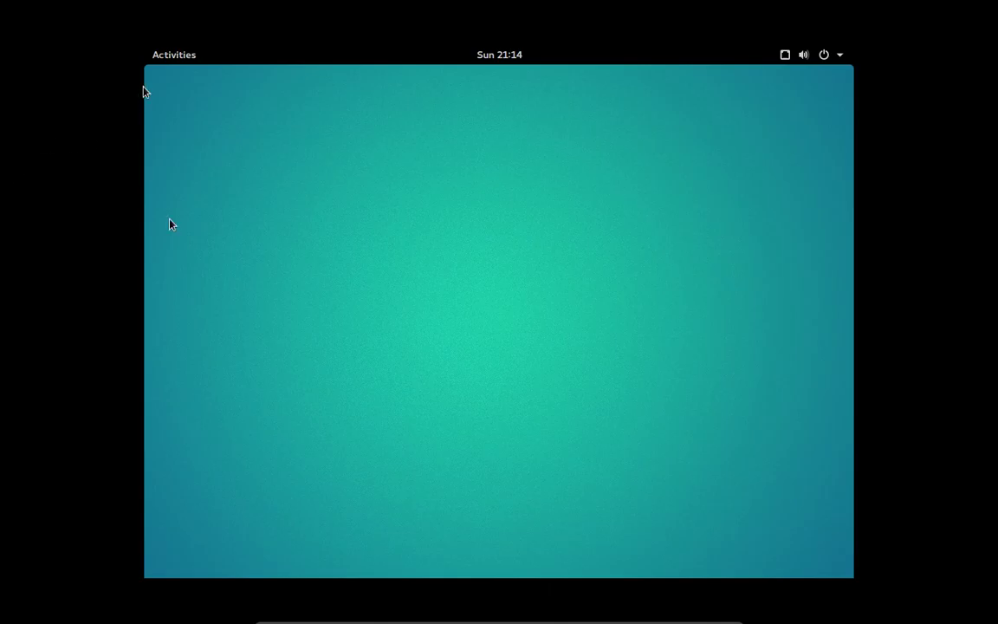
# - Search the Activities overview for 'twea' to find Tweak Tool
pyautogui.press('super')
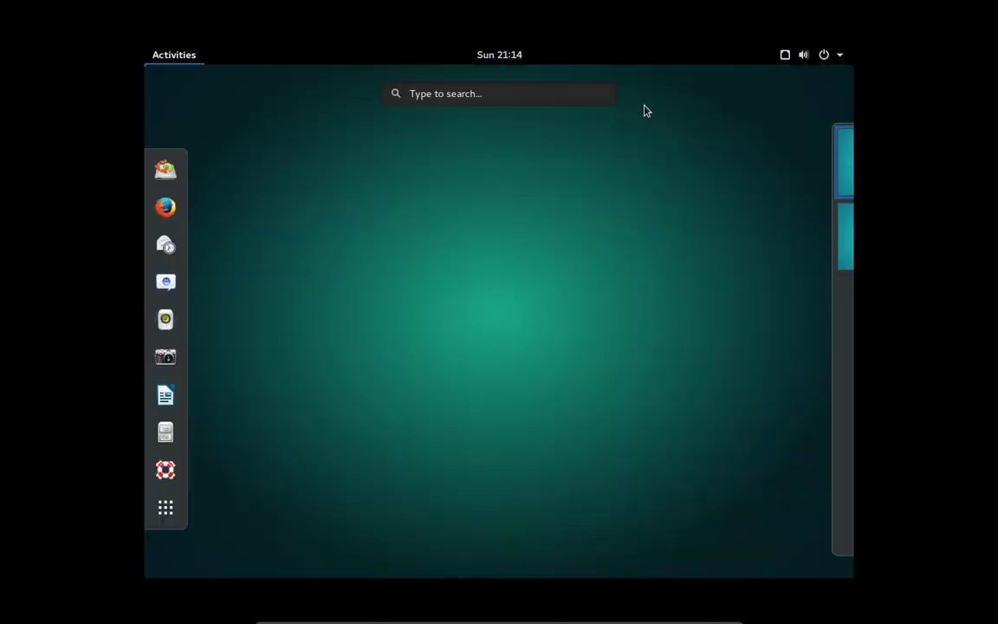
pyautogui.click(490, 95)
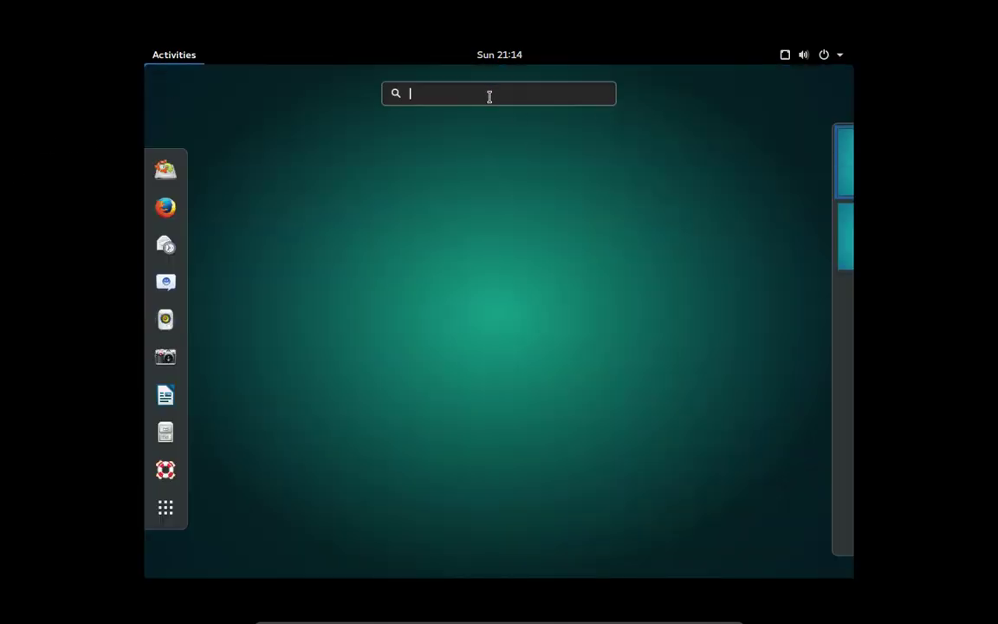
pyautogui.write('g')
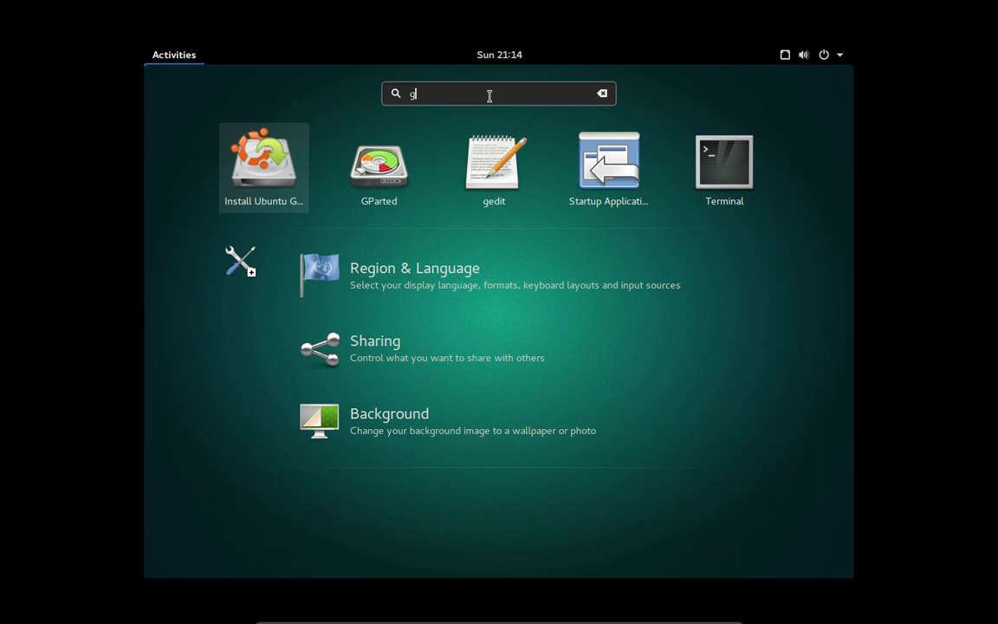
pyautogui.write('go')
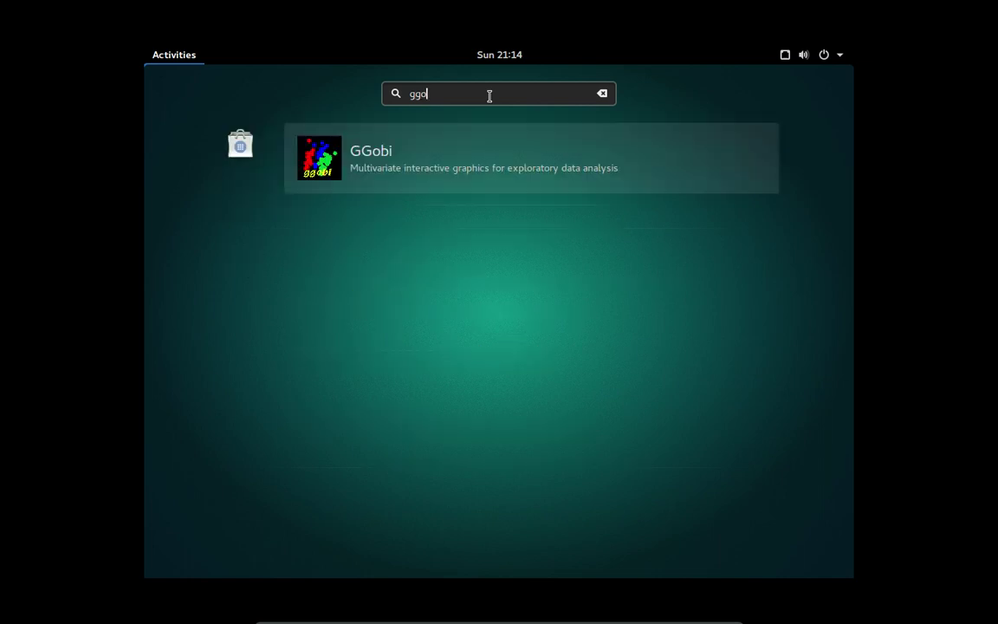
pyautogui.press('BackSpace')
pyautogui.press('BackSpace')
pyautogui.press('BackSpace')
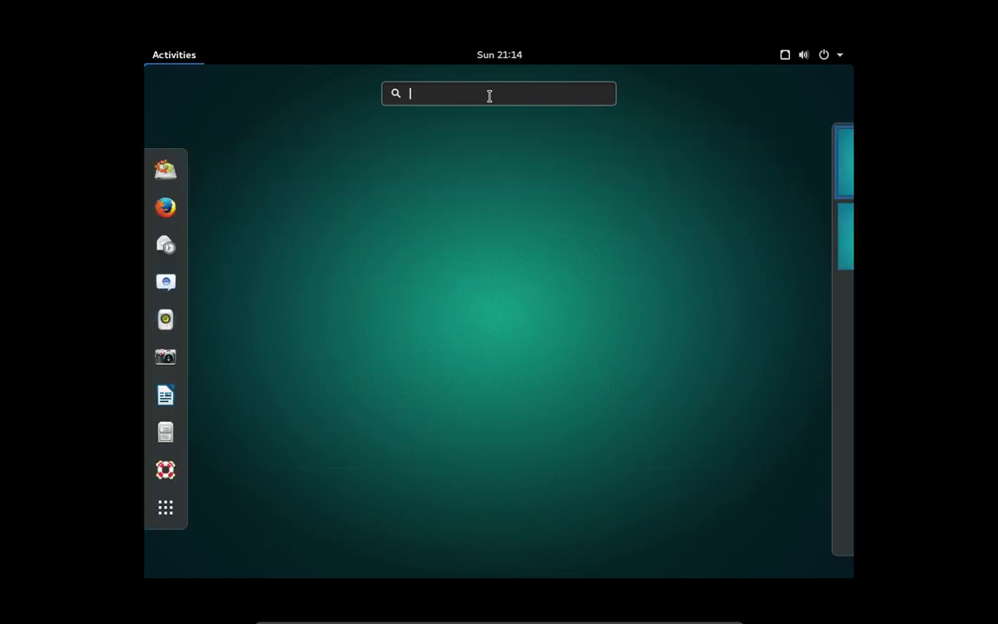
pyautogui.write('twaek')
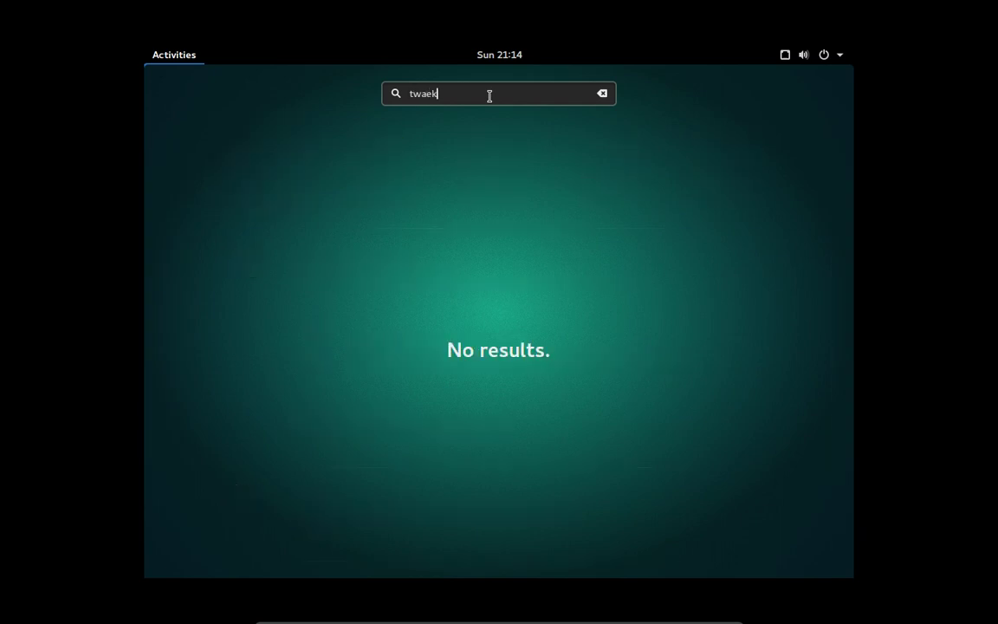
pyautogui.press('BackSpace')
pyautogui.press('BackSpace')
pyautogui.press('BackSpace')
pyautogui.press('BackSpace')
pyautogui.press('BackSpace')
pyautogui.write('twea')
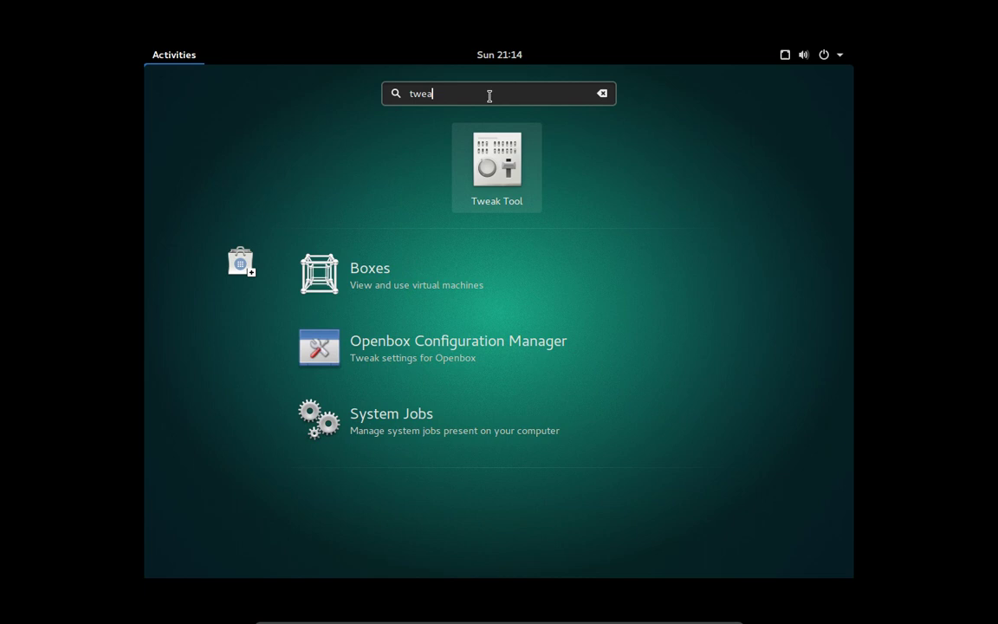
# - Launch Tweak Tool and set the window title font to Cantarell Bold 12
pyautogui.click(491, 173)
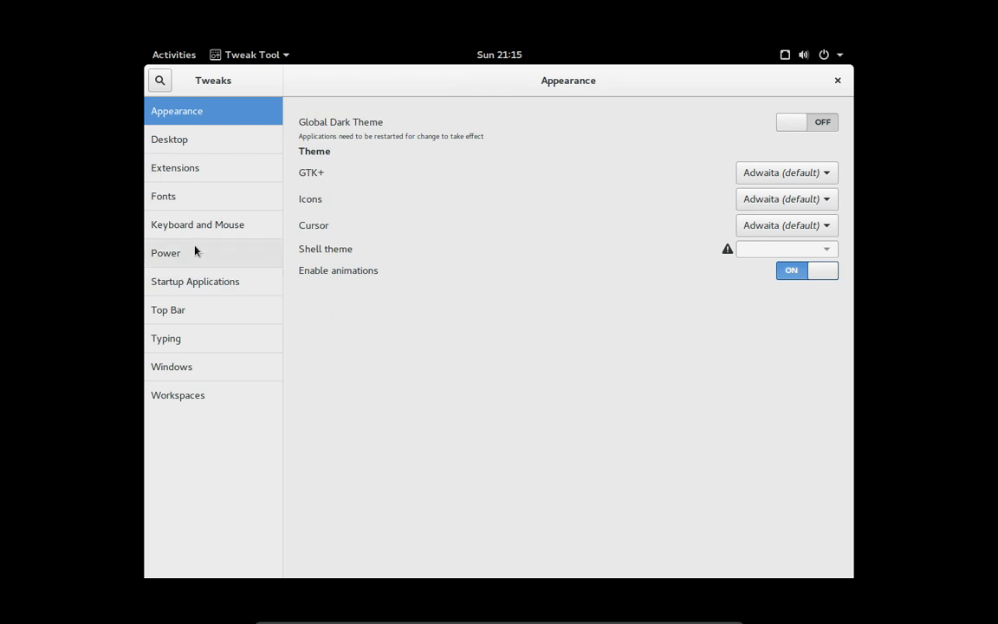
pyautogui.click(216, 204)
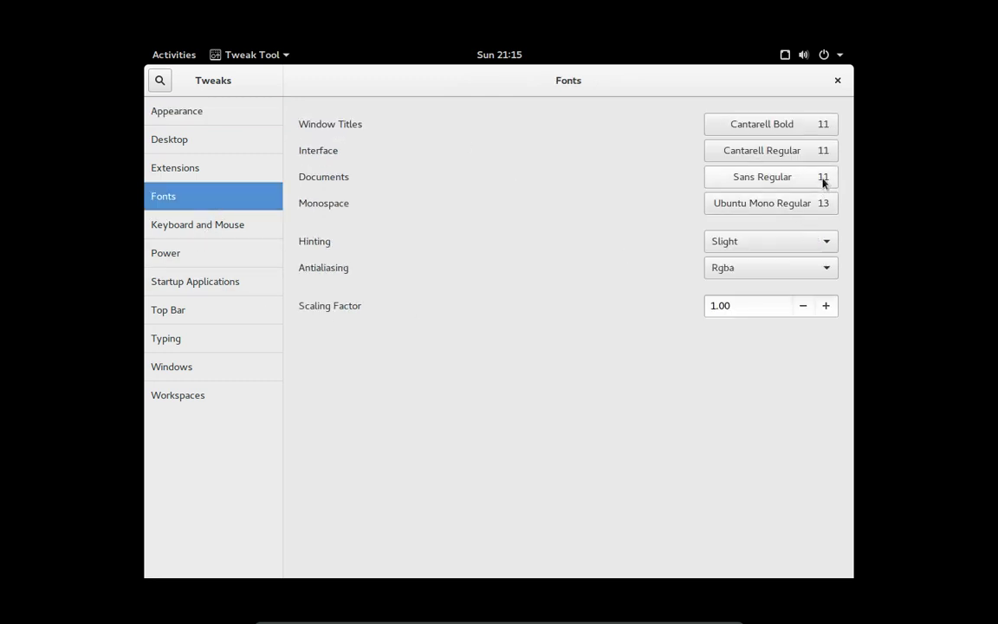
pyautogui.click(821, 127)
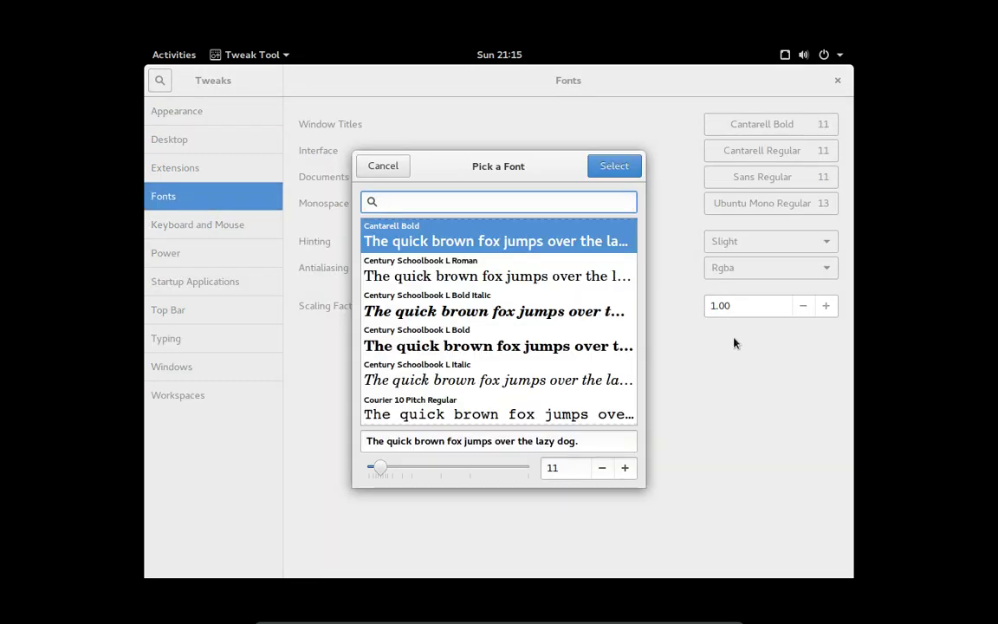
pyautogui.click(626, 468)
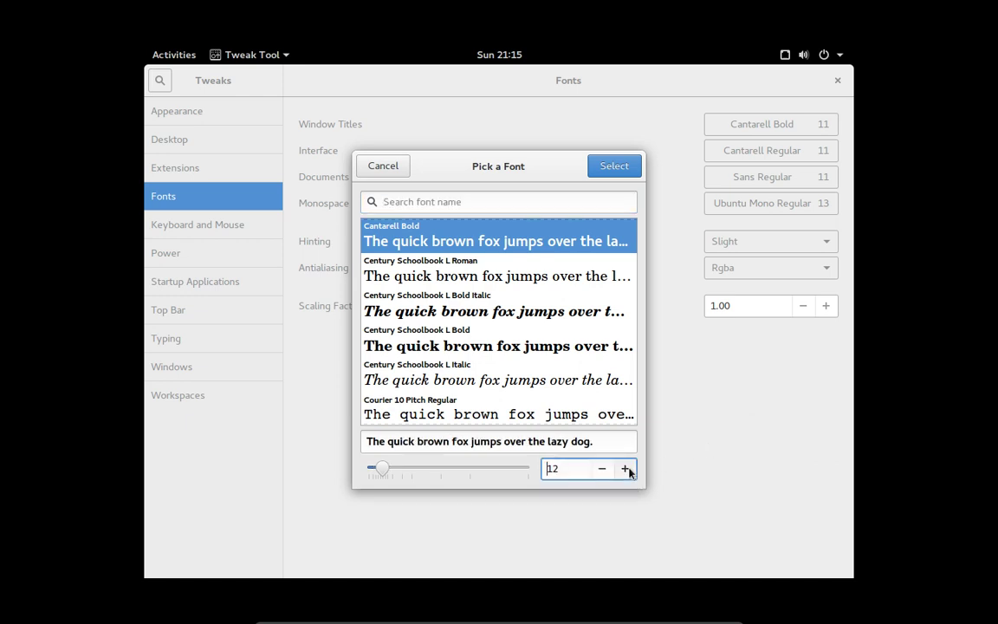
pyautogui.click(615, 165)
# - Set the Interface and Documents fonts to size 12, dismiss the problem report, and close Tweak Tool
pyautogui.click(823, 152)
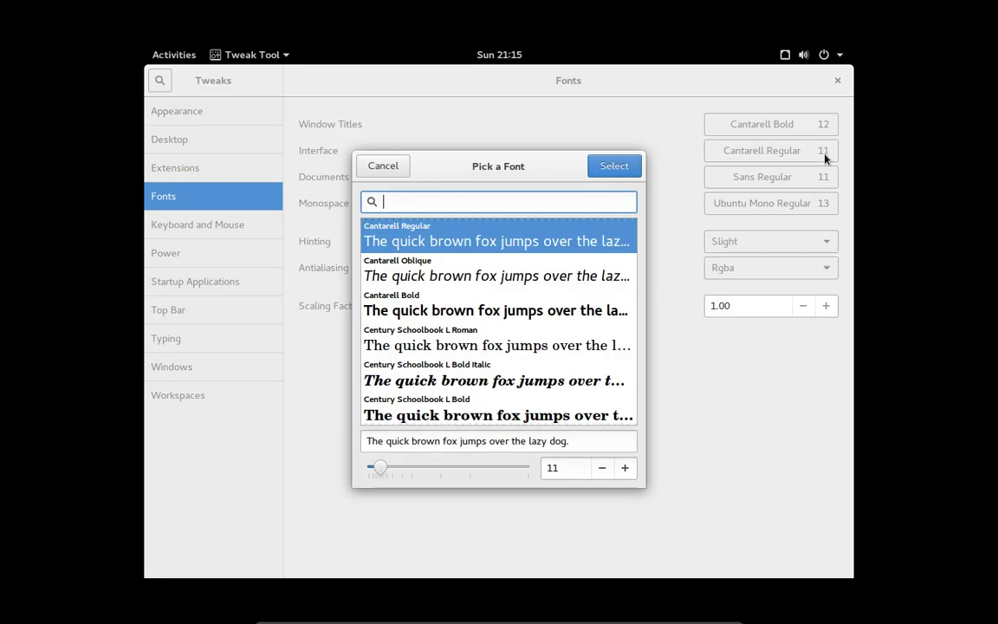
pyautogui.click(625, 467)
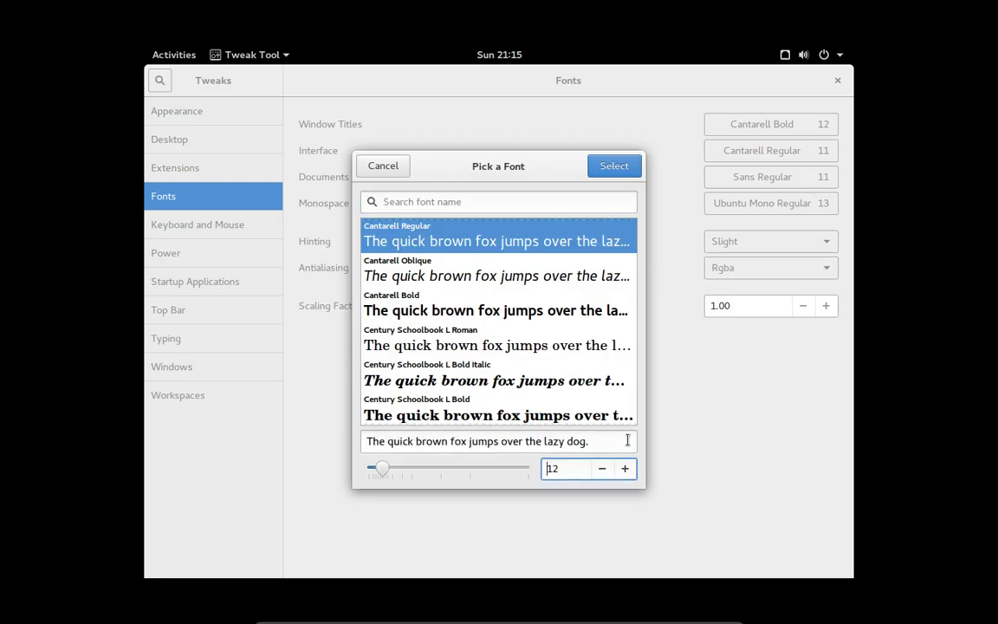
pyautogui.click(623, 170)
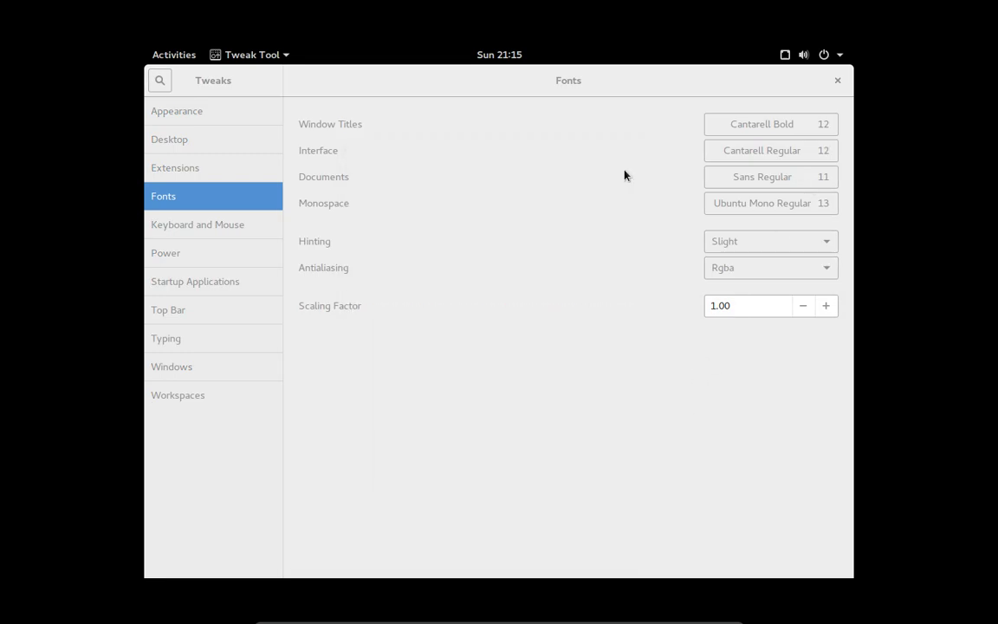
pyautogui.click(818, 179)
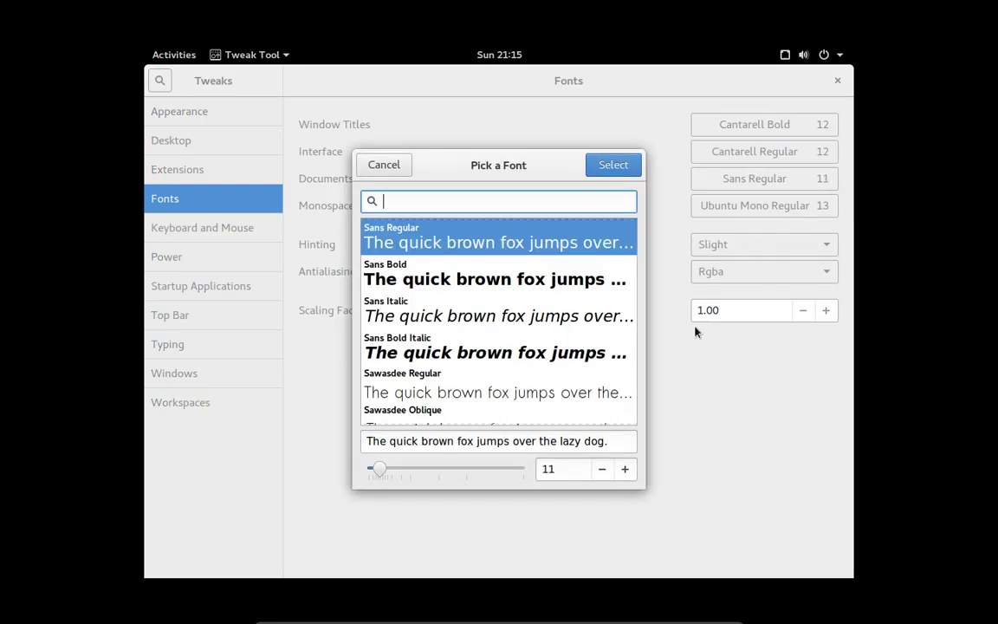
pyautogui.click(625, 469)
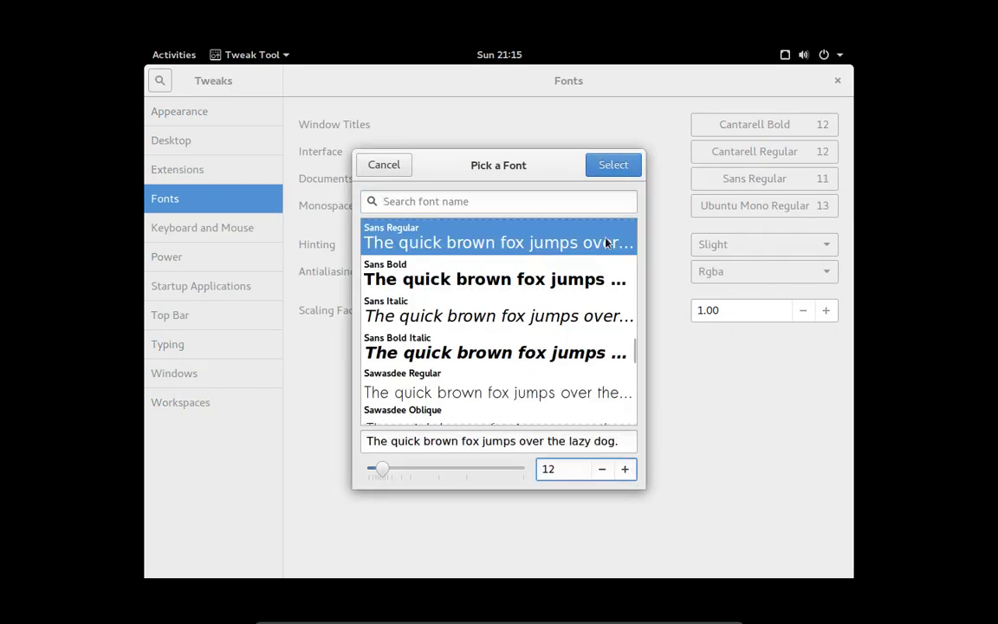
pyautogui.click(620, 165)
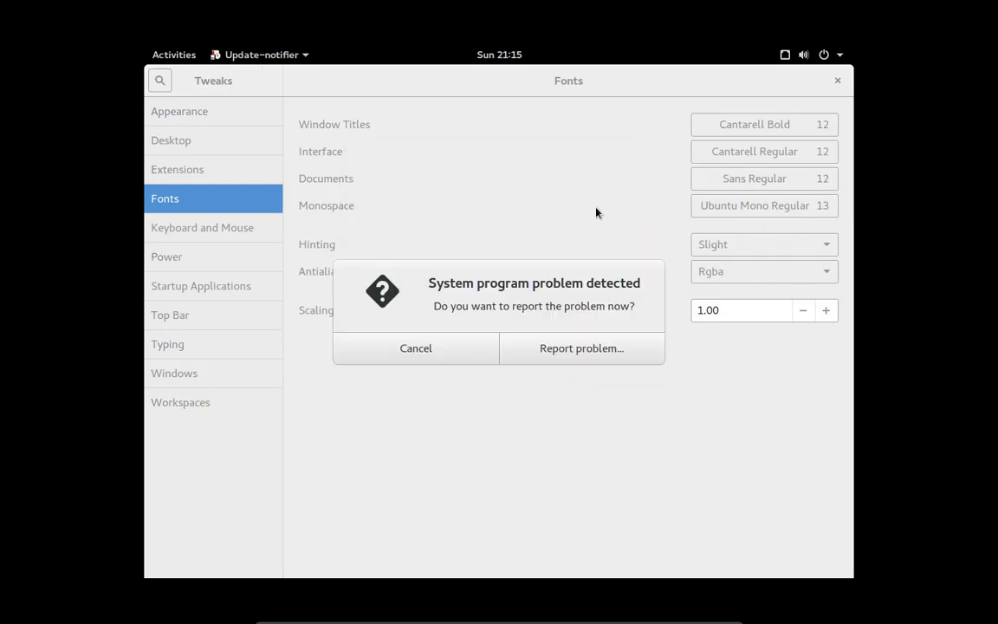
pyautogui.click(451, 351)
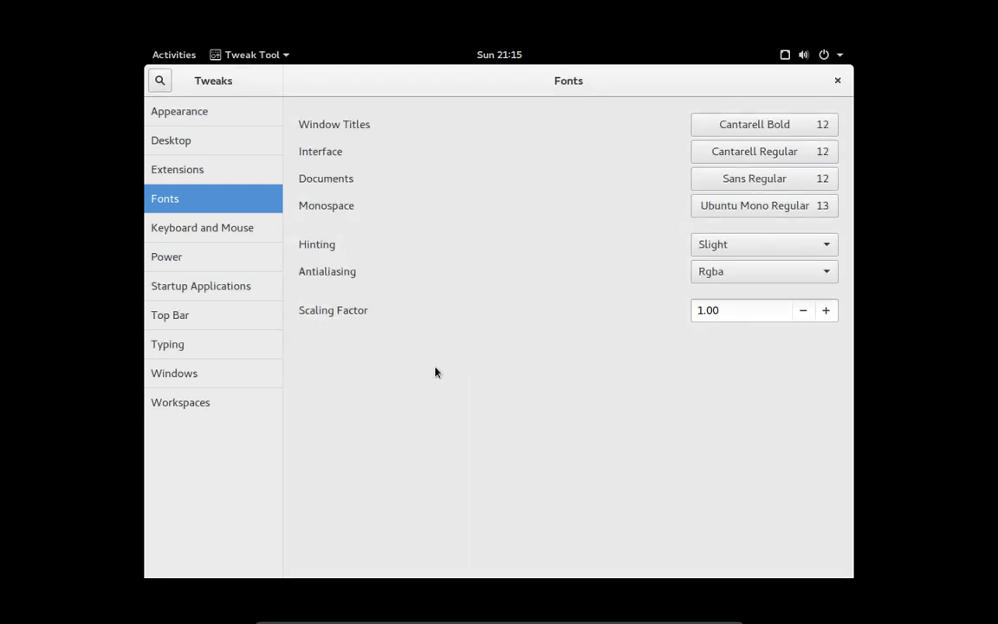
pyautogui.click(837, 80)
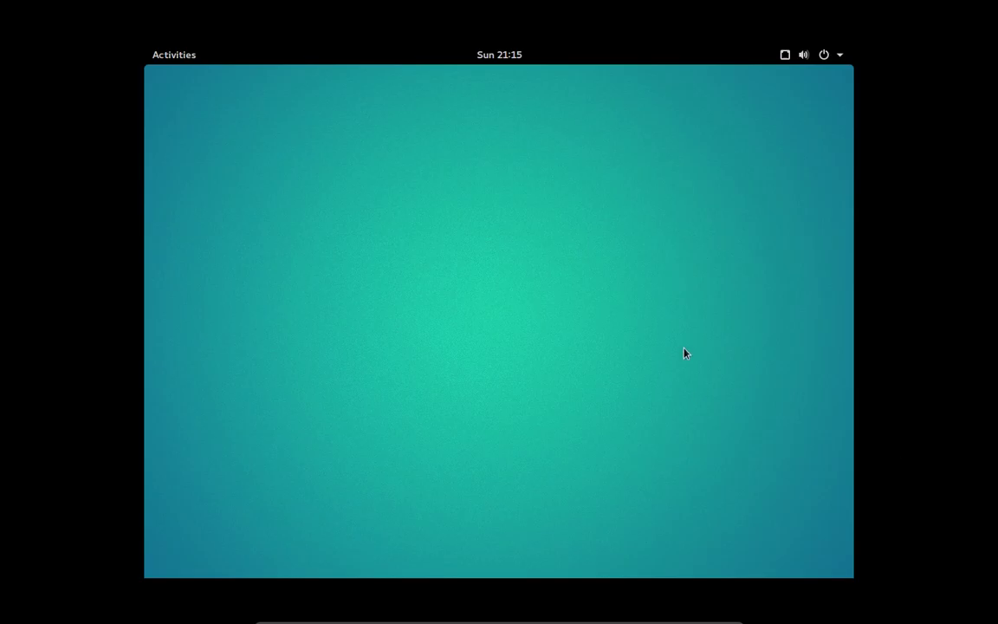
# - Open Wired Settings from the Wired Connected entry in the system status menu
pyautogui.click(164, 61)
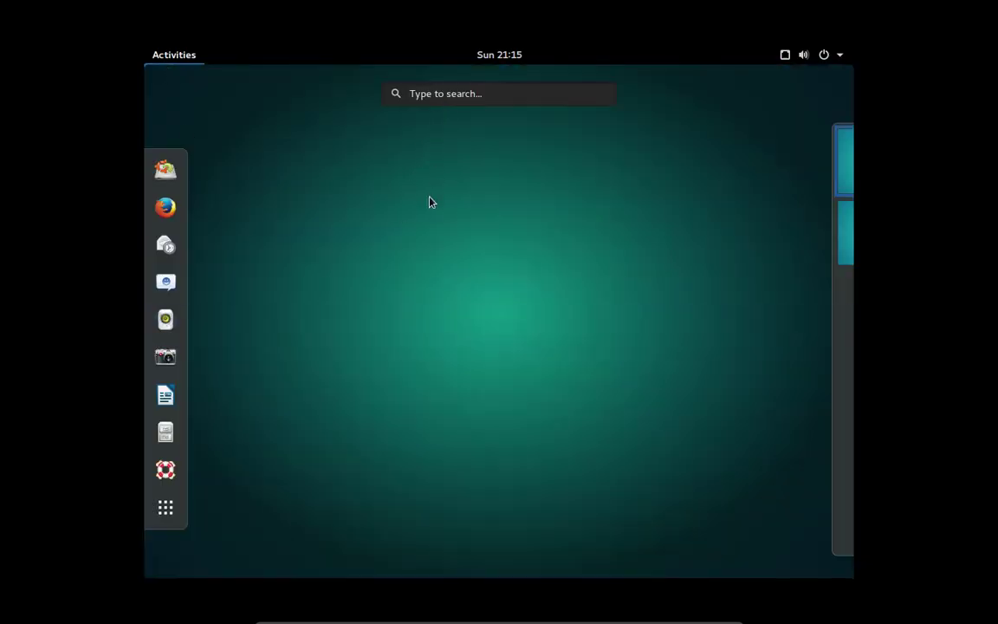
pyautogui.click(811, 57)
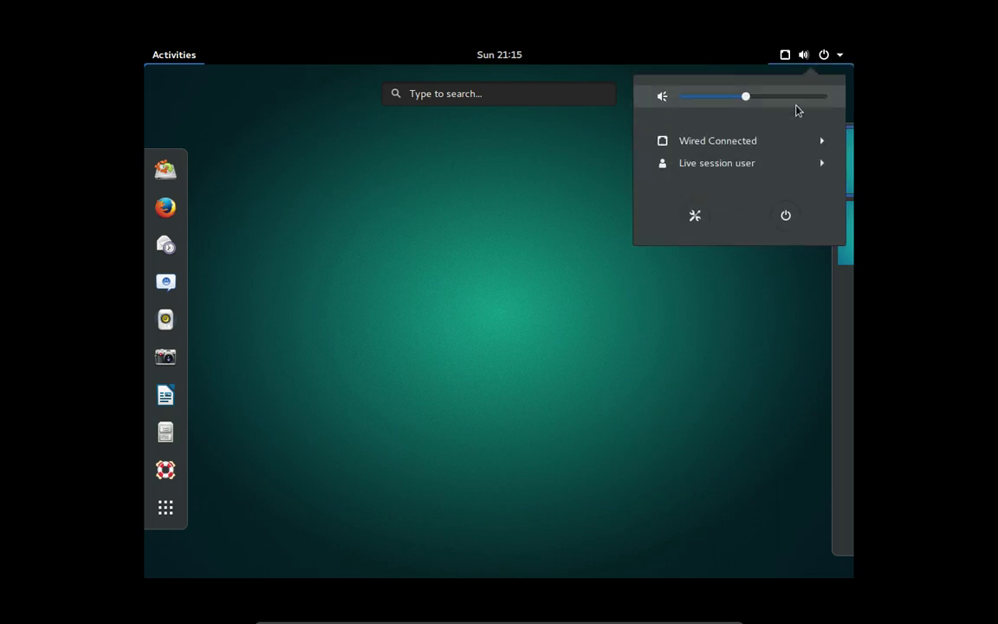
pyautogui.click(766, 140)
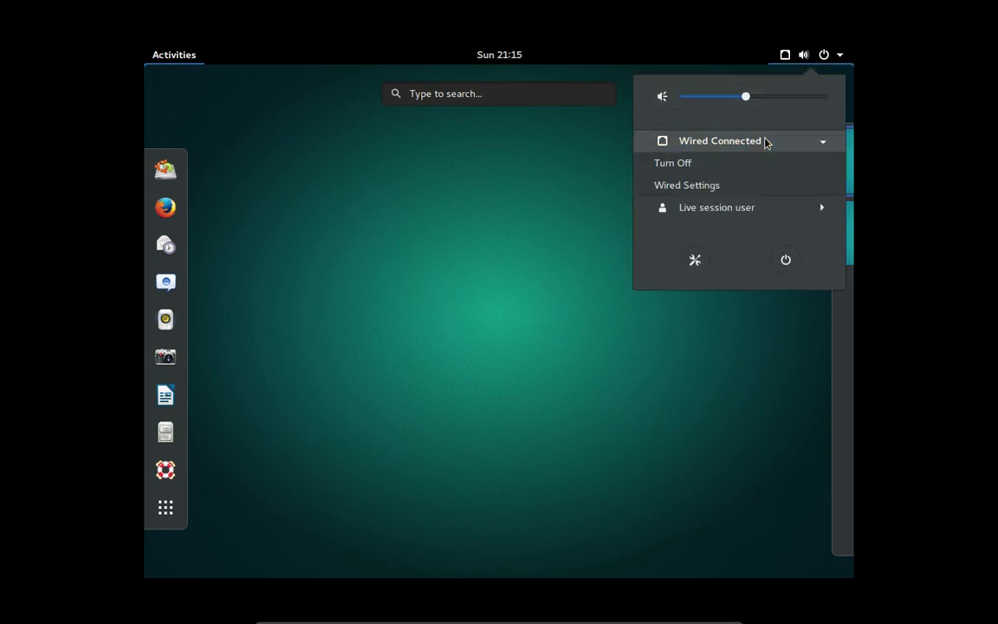
pyautogui.click(747, 187)
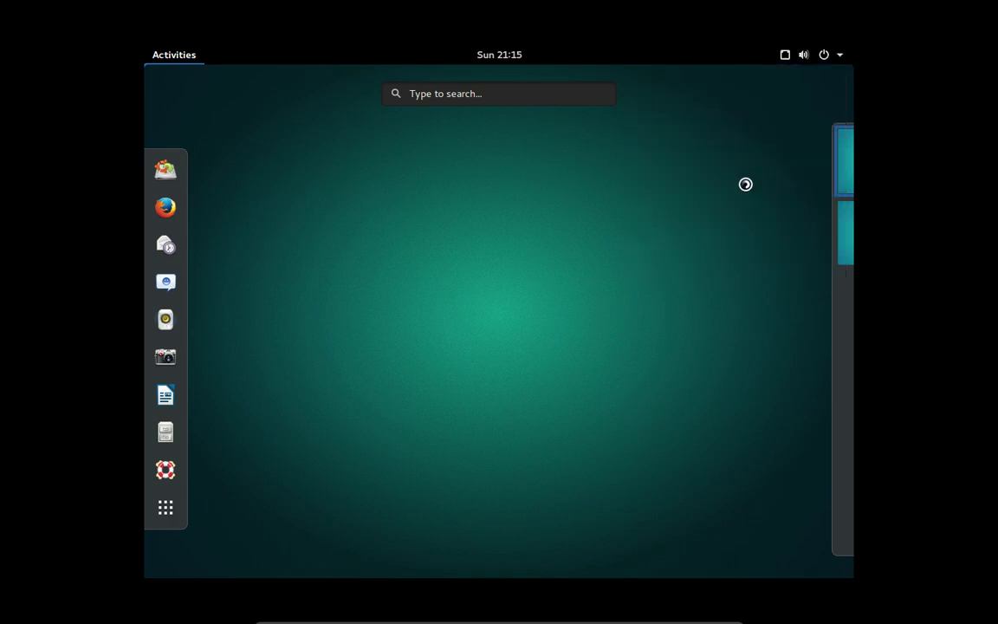
# - Start a new wired network profile and show its IPv4 page
pyautogui.click(580, 252)
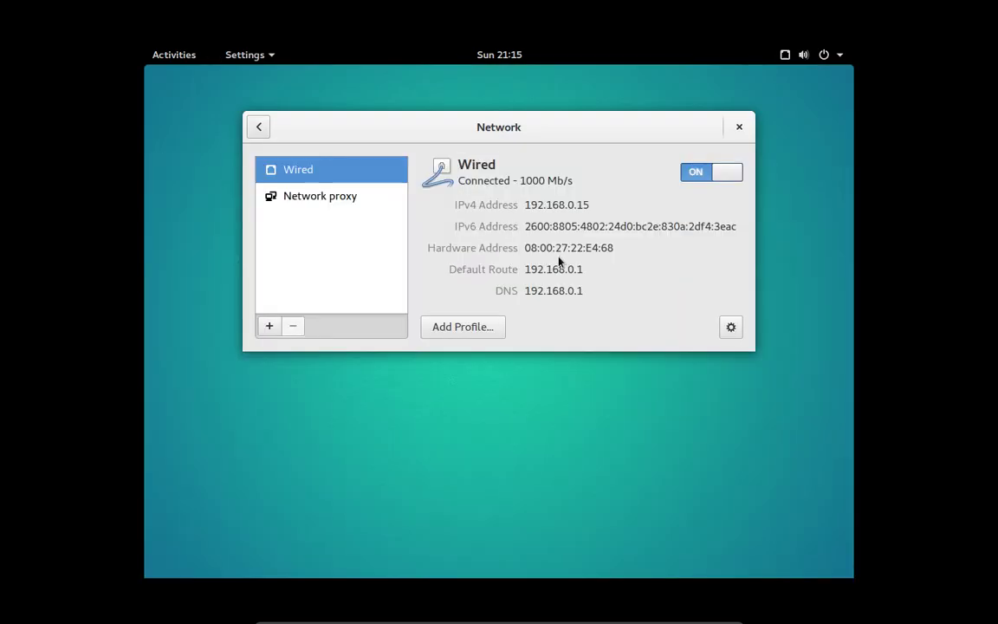
pyautogui.click(440, 327)
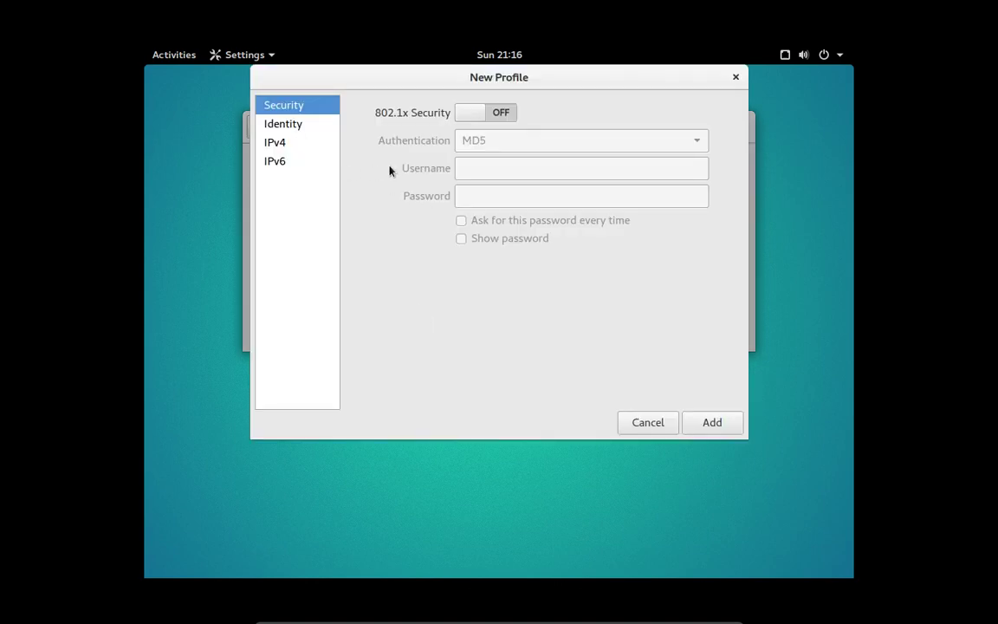
pyautogui.click(310, 143)
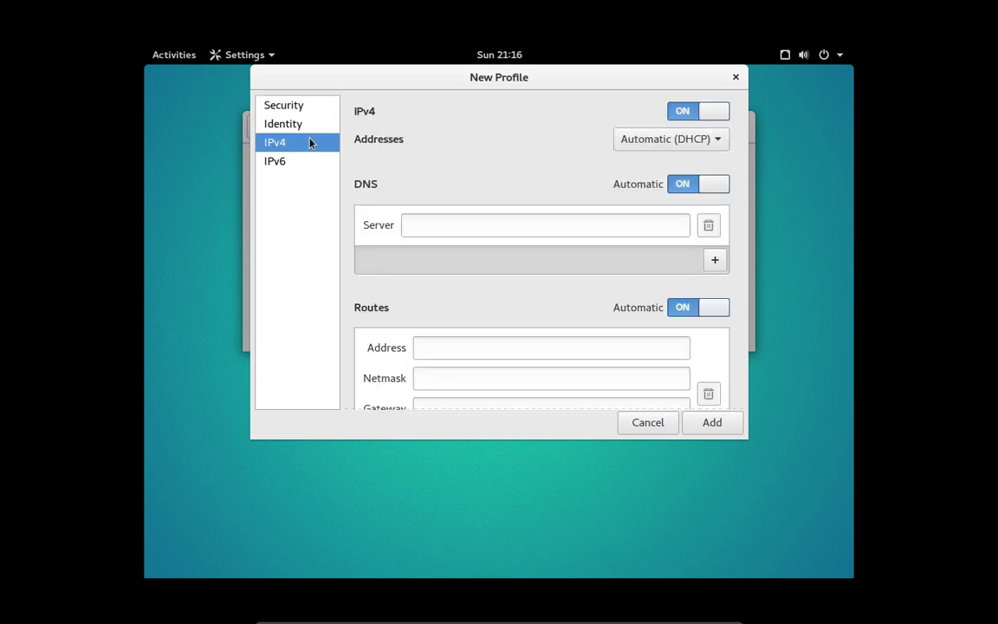
# - Switch the profile's IPv4 addressing from Automatic (DHCP) to Manual
pyautogui.click(718, 140)
pyautogui.click(720, 142)
pyautogui.click(720, 142)
pyautogui.click(716, 138)
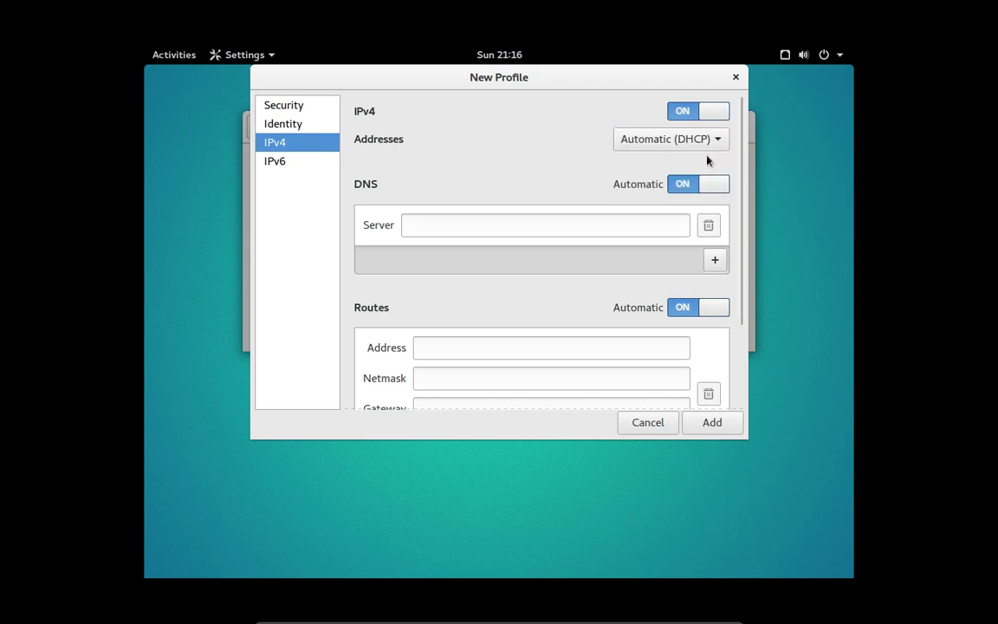
pyautogui.click(709, 140)
pyautogui.click(704, 145)
pyautogui.click(704, 147)
pyautogui.click(704, 140)
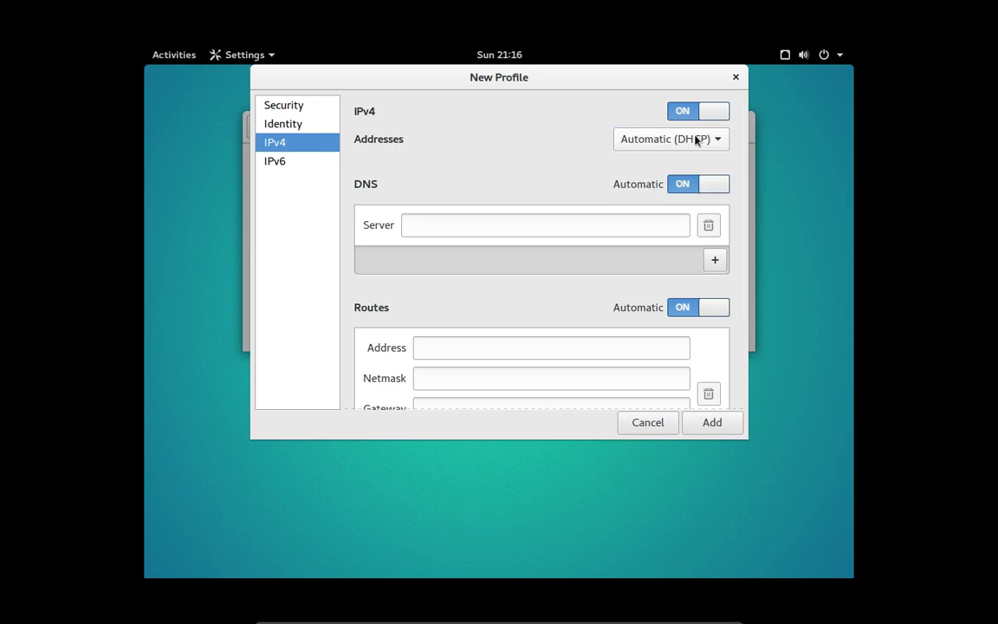
pyautogui.click(702, 142)
pyautogui.click(689, 167)
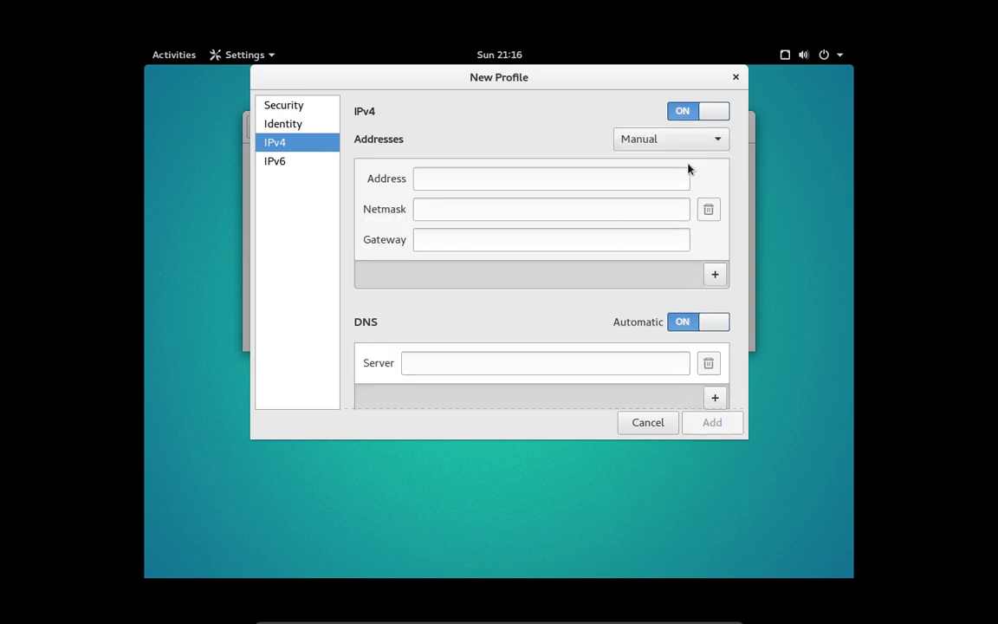
# - Enter address 192.168.0.15, netmask 24 and gateway 192.168.0.1, and turn automatic DNS off
pyautogui.click(604, 180)
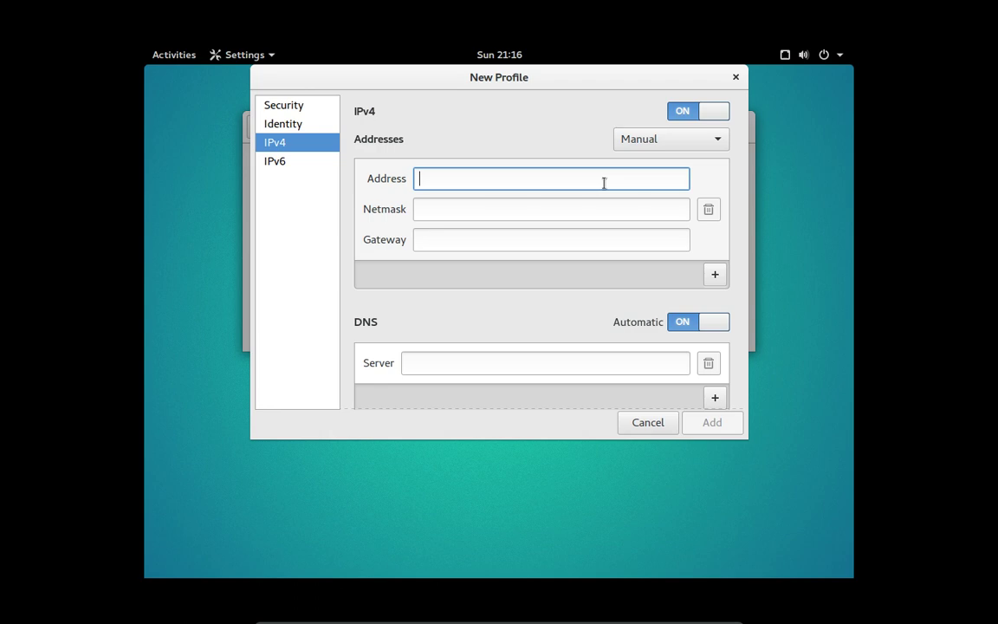
pyautogui.write('192.')
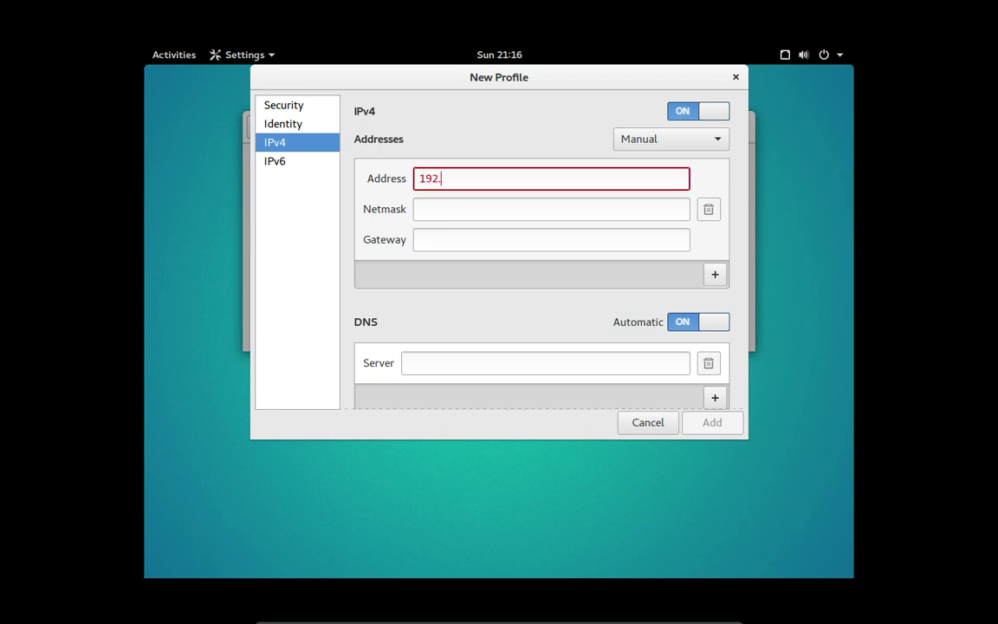
pyautogui.write('168..15')
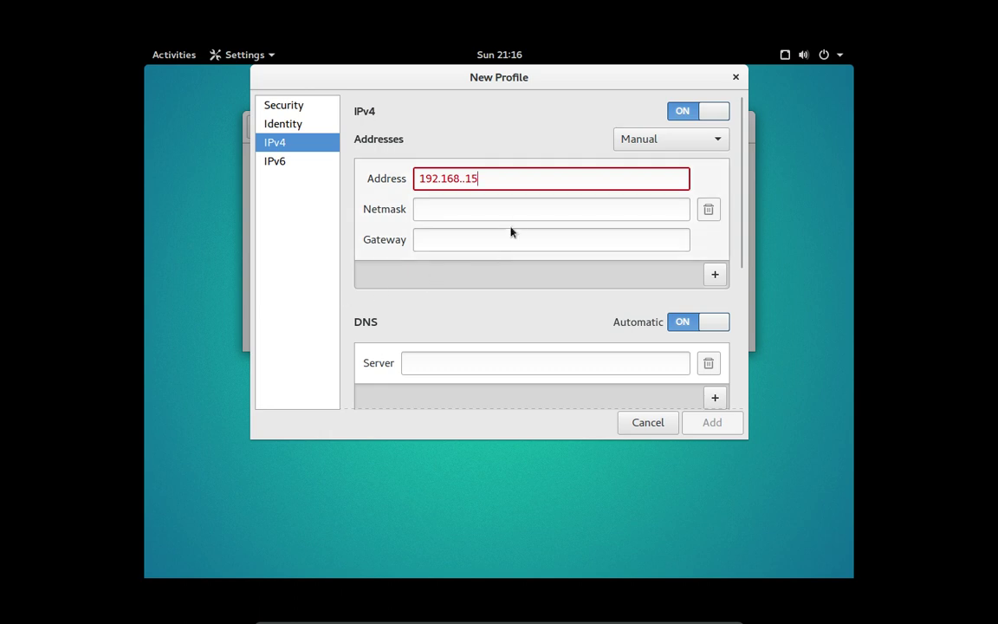
pyautogui.click(524, 180)
pyautogui.press('BackSpace')
pyautogui.press('BackSpace')
pyautogui.press('BackSpace')
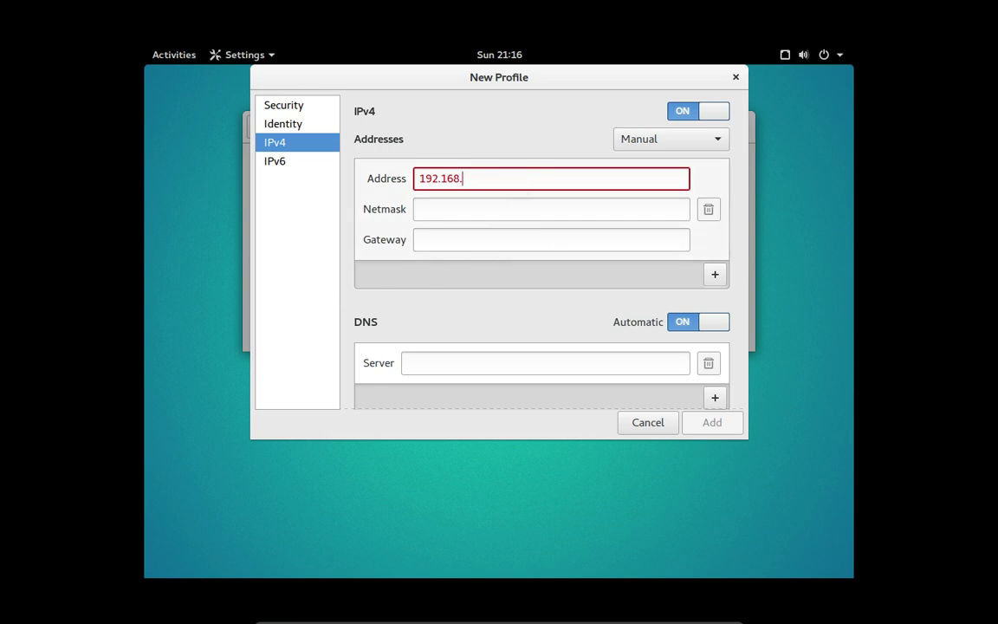
pyautogui.write('0.15')
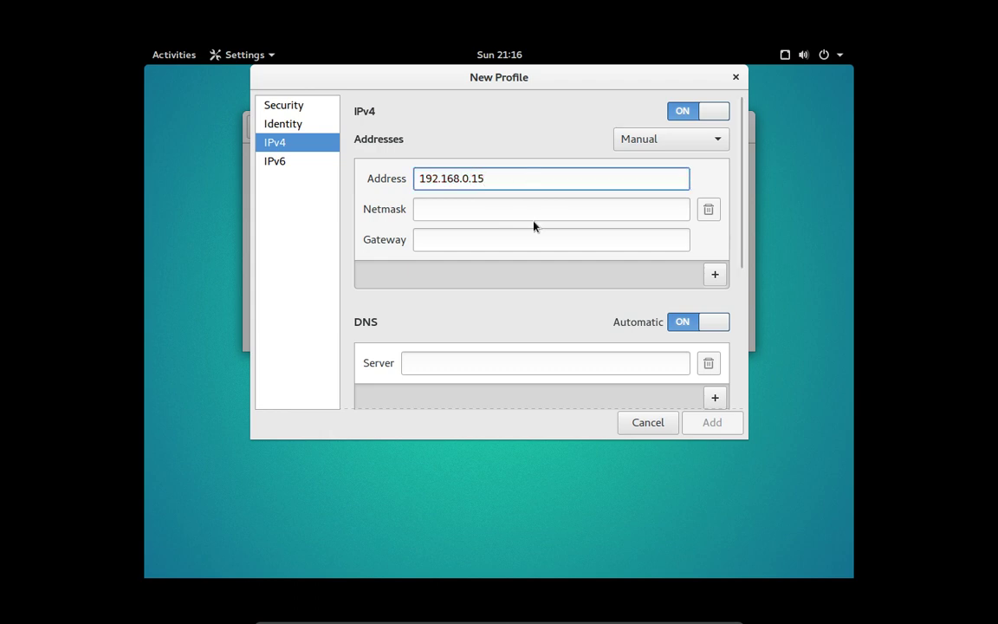
pyautogui.click(531, 210)
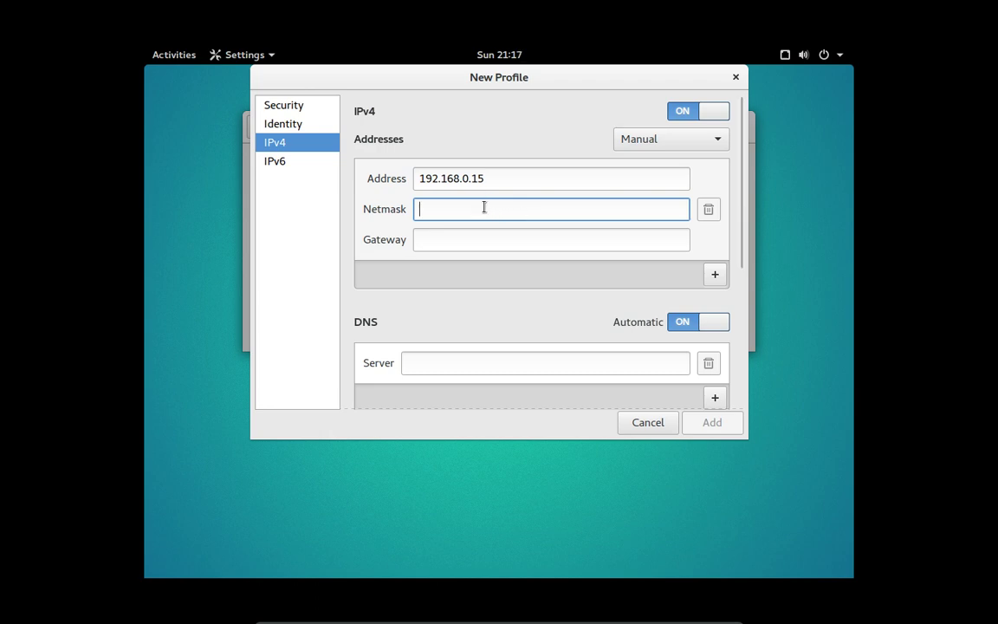
pyautogui.write('24')
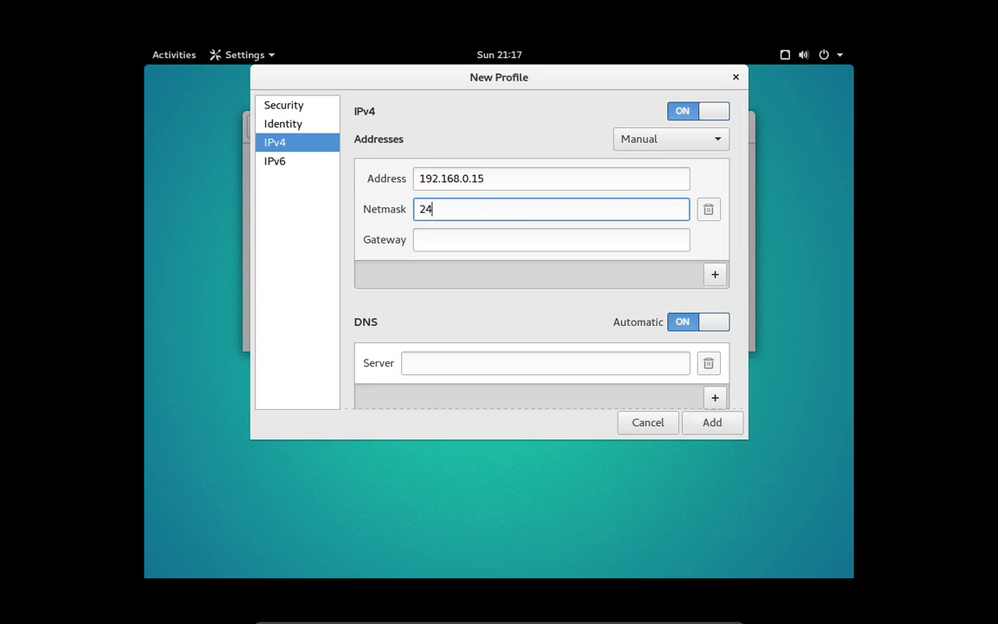
pyautogui.click(515, 240)
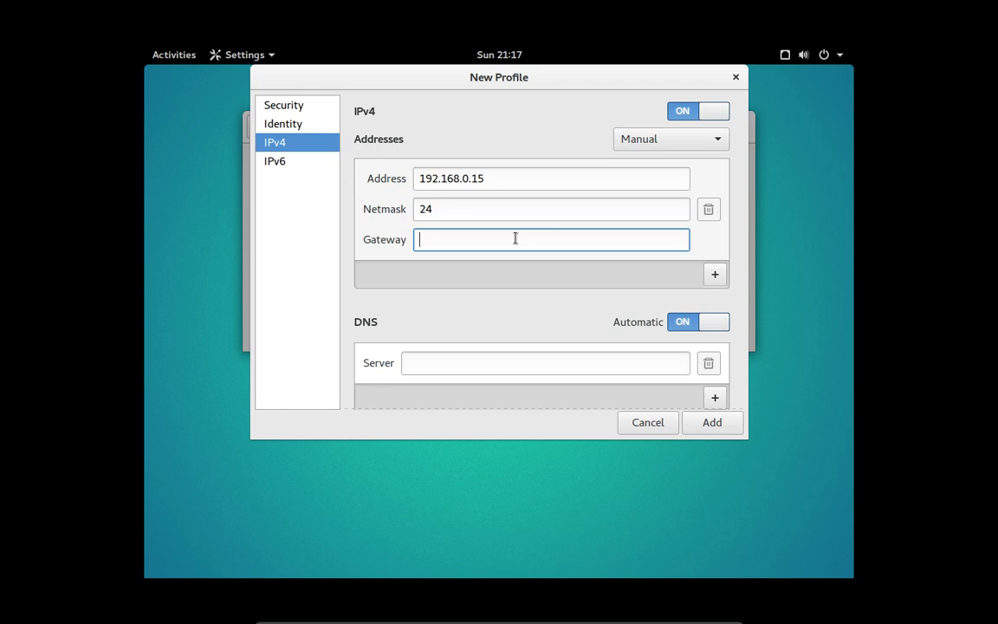
pyautogui.write('19')
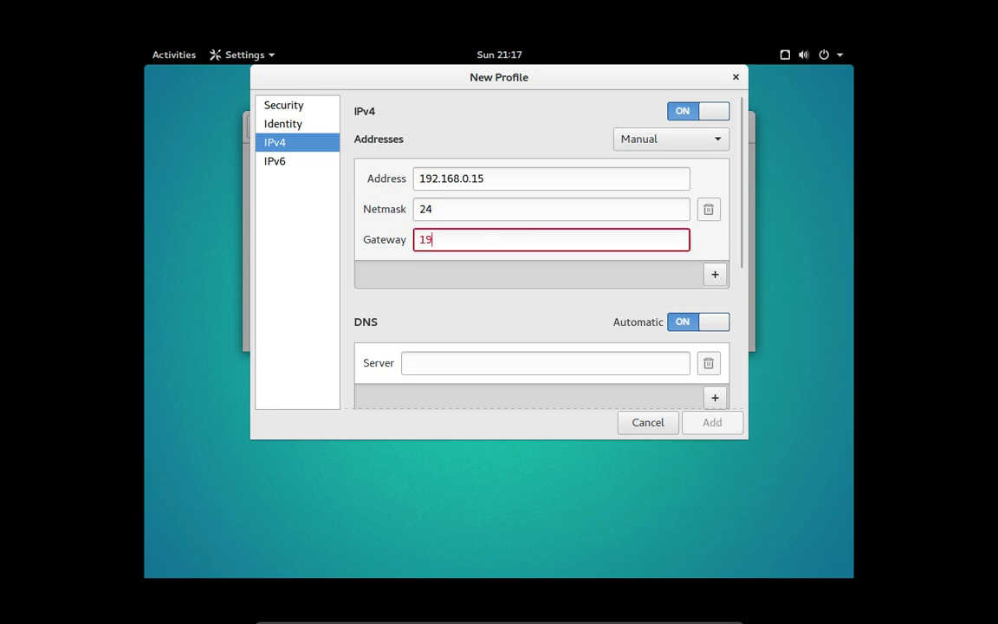
pyautogui.write('2.168')
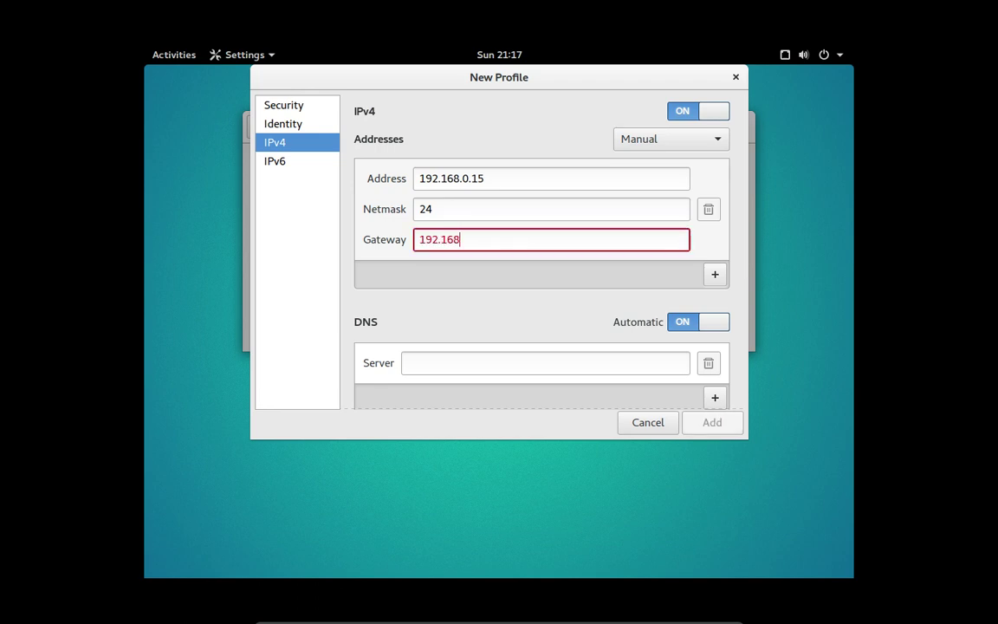
pyautogui.write('.0.1')
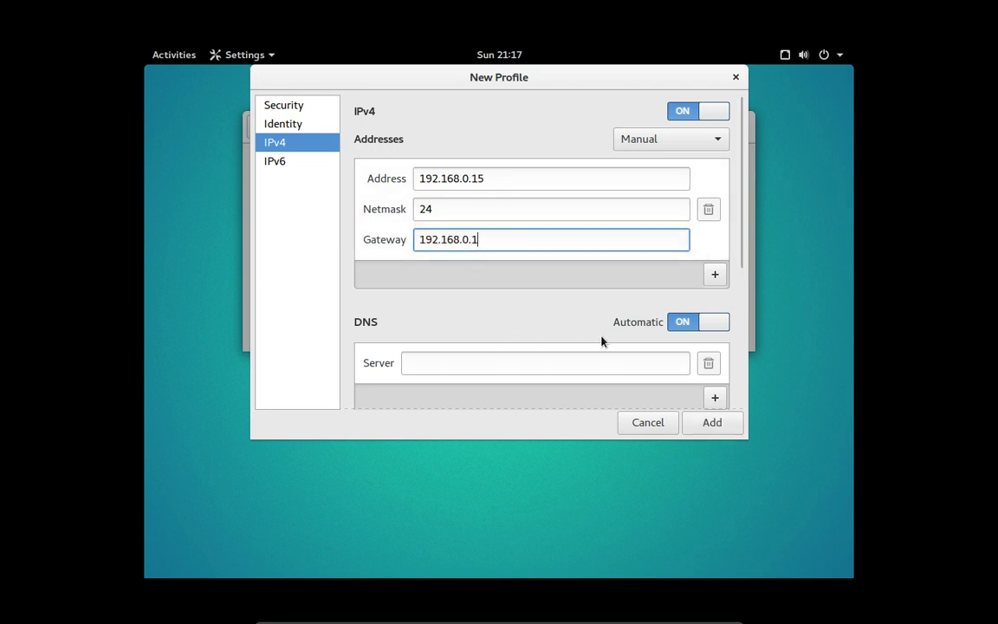
pyautogui.click(690, 325)
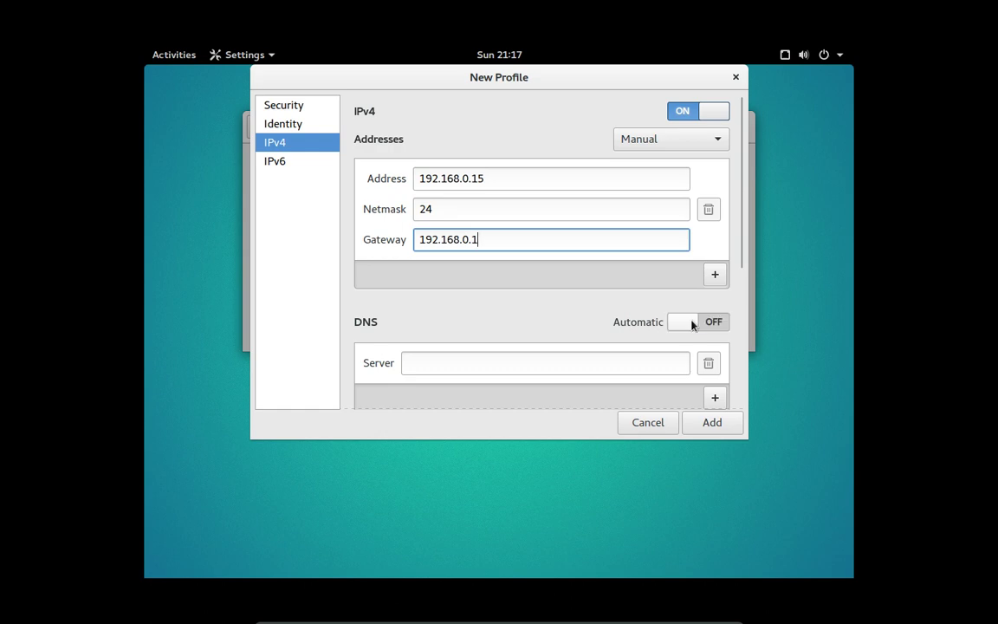
# - Enter 192.168.0.1 as the DNS server and check the Routes section below
pyautogui.click(564, 363)
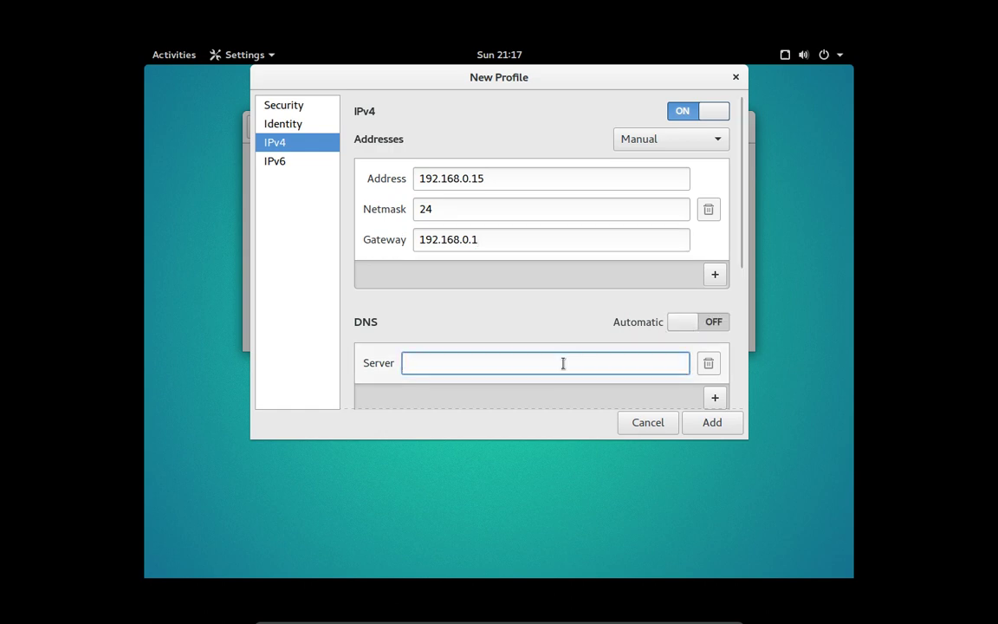
pyautogui.write('19')
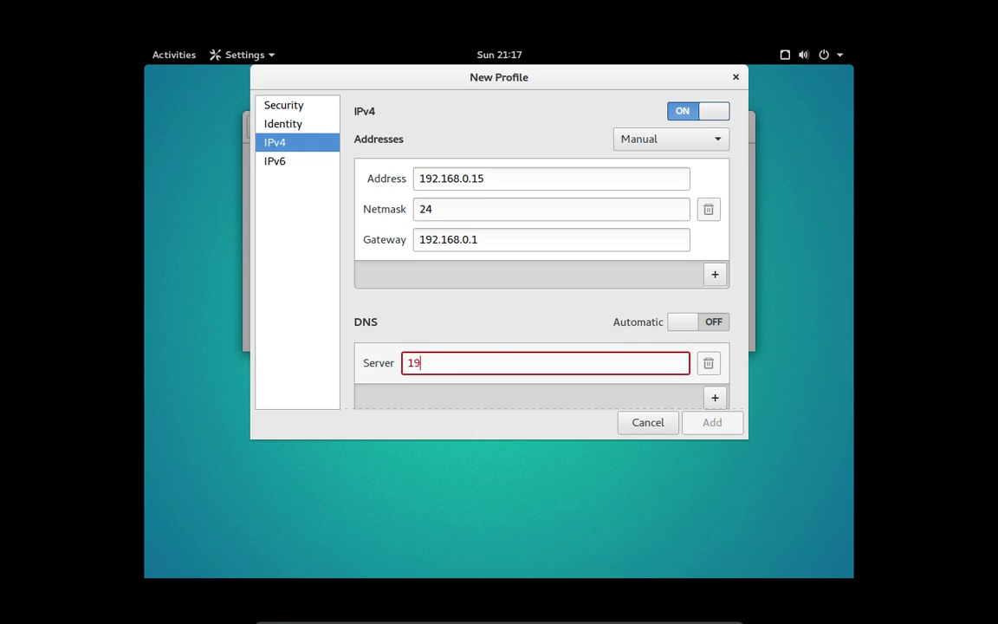
pyautogui.write('2.168.0.1')
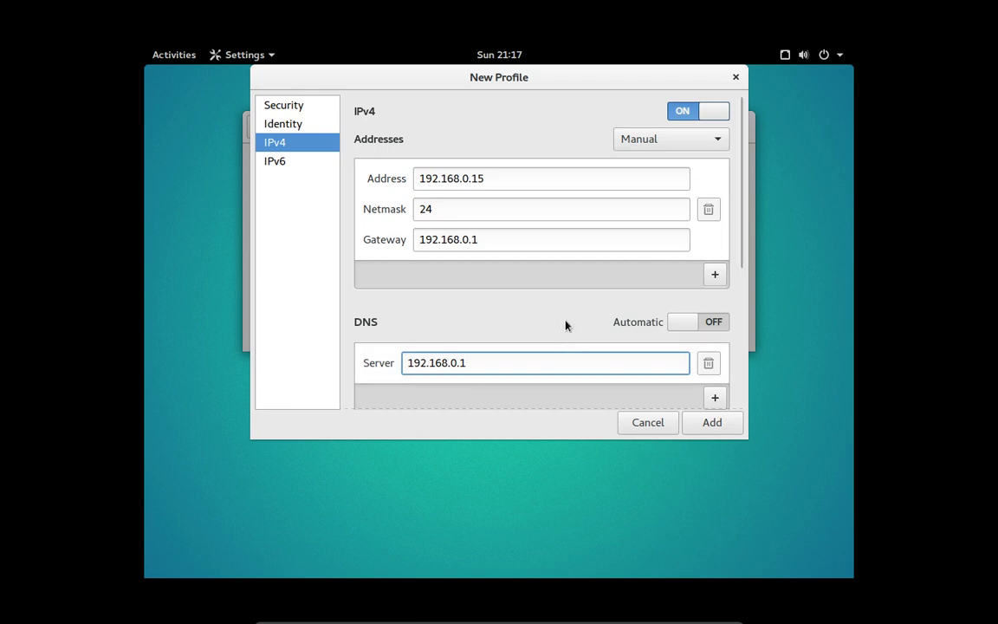
pyautogui.scroll(-4, 564, 324)
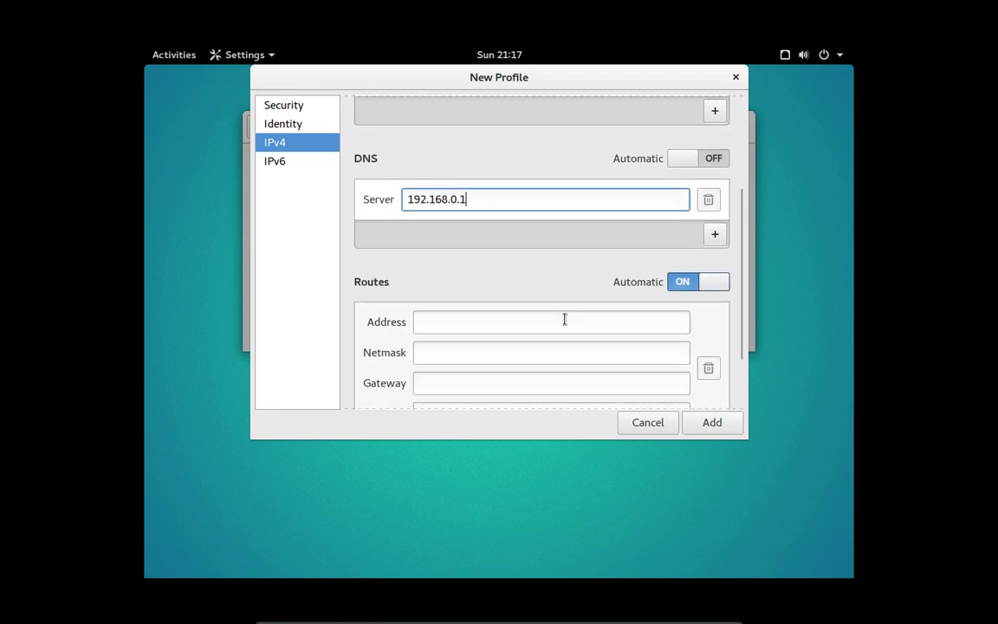
pyautogui.scroll(-3, 564, 321)
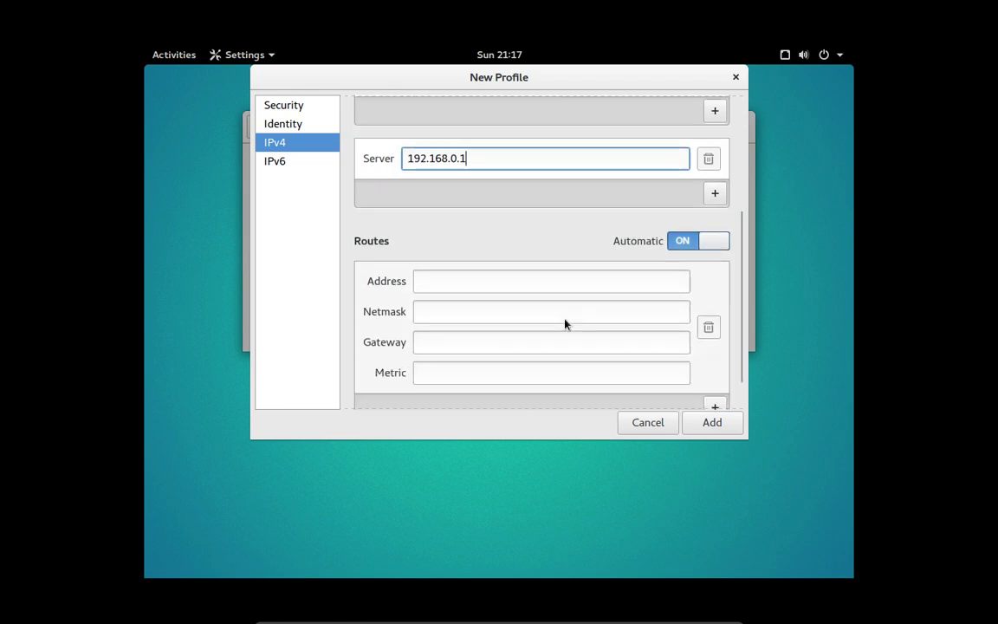
pyautogui.scroll(2, 564, 322)
pyautogui.scroll(5, 564, 322)
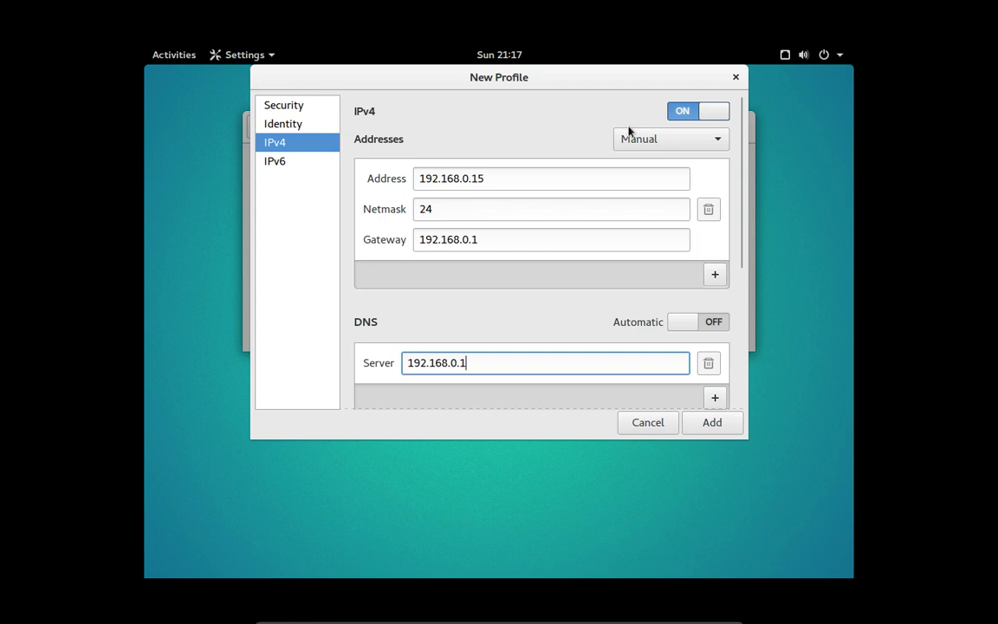
# - Disable IPv6 for the profile and add it as Profile 1
pyautogui.click(286, 161)
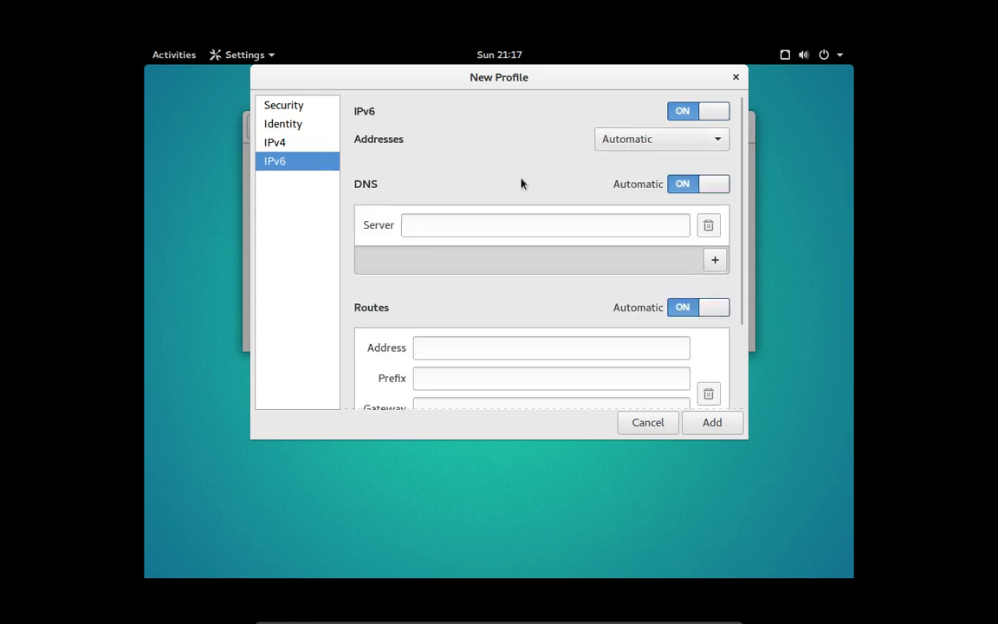
pyautogui.click(711, 110)
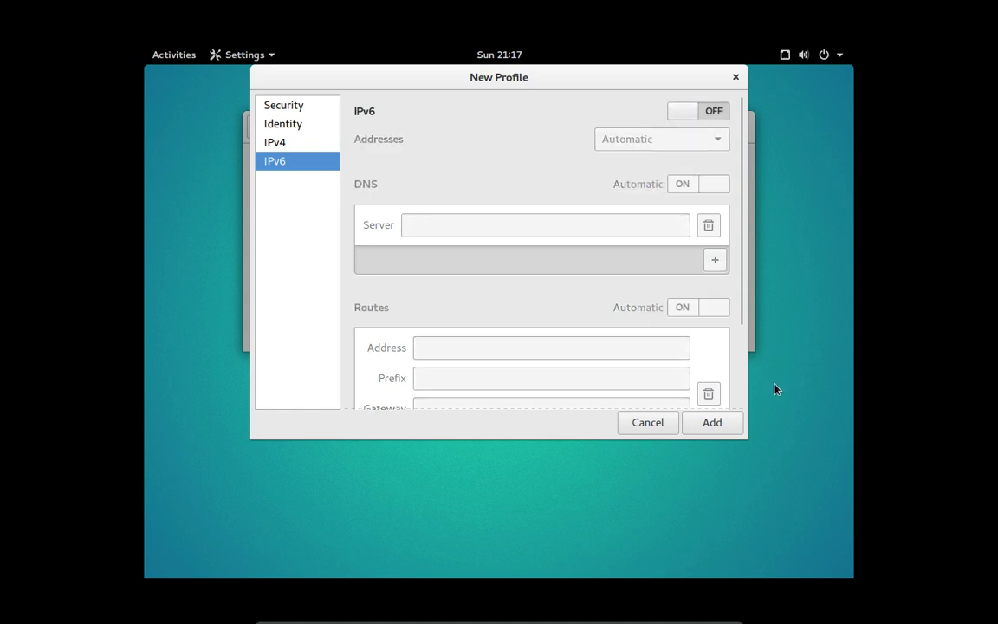
pyautogui.click(712, 424)
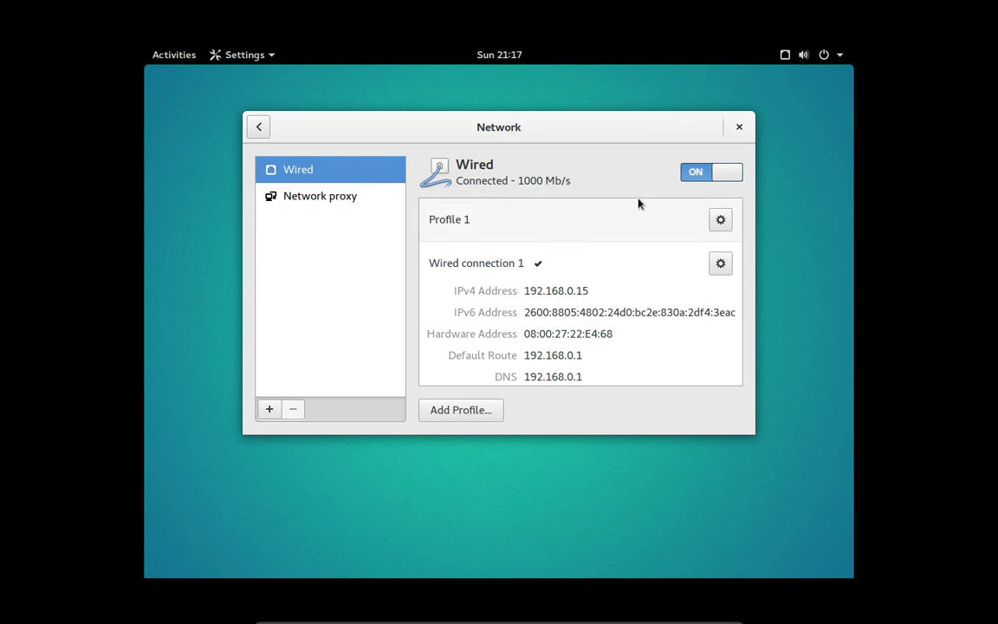
# - Dismiss the guest's Network settings and bring up the GNOME Activities overview with its dash
pyautogui.click(740, 127)
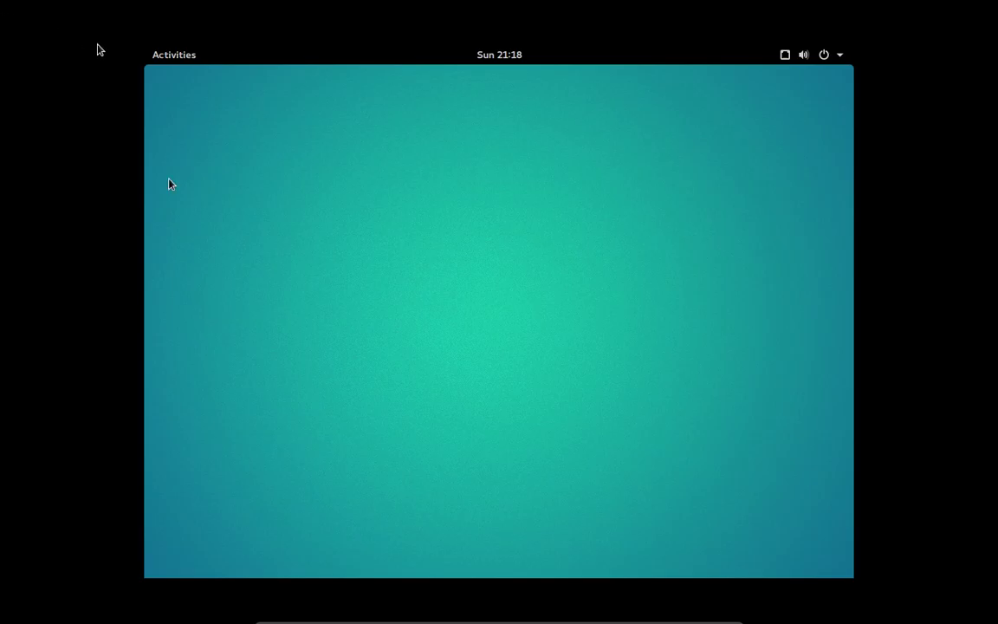
pyautogui.click(155, 64)
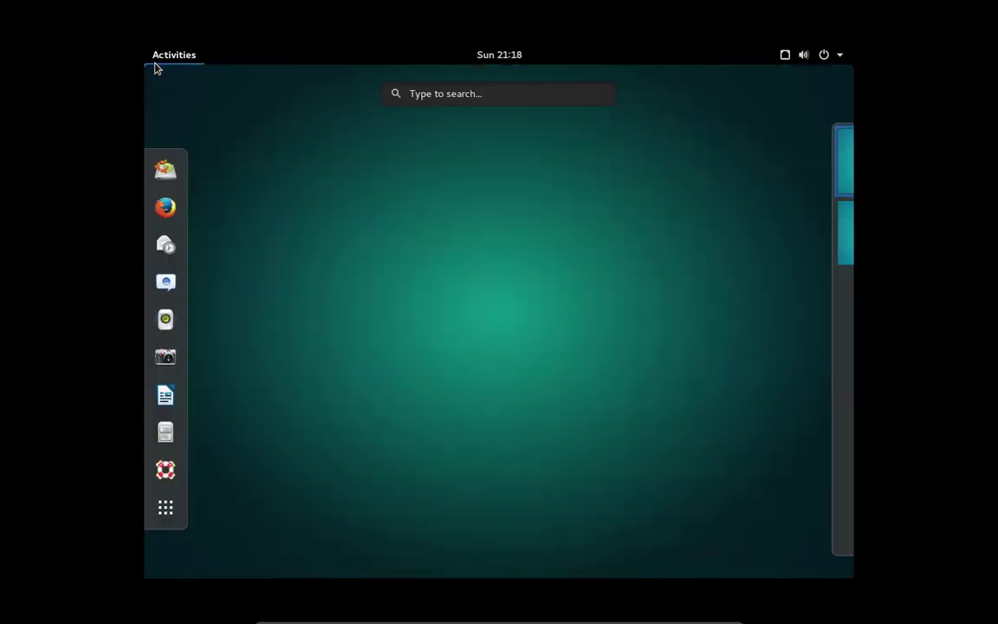
# - Launch the Ubuntu GNOME installer, keep English, and enable installing third-party software
pyautogui.click(167, 176)
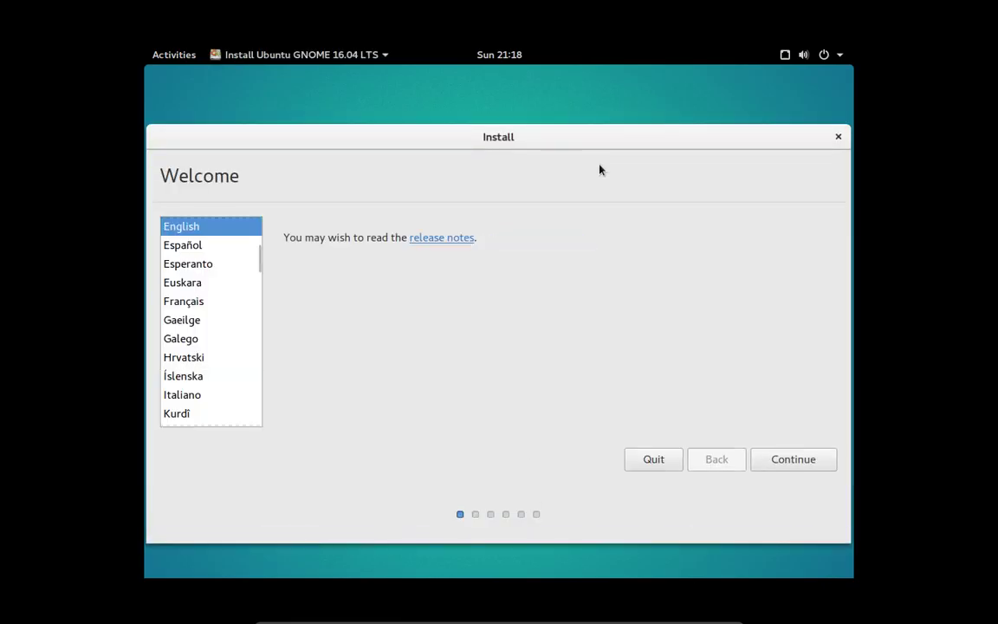
pyautogui.click(793, 463)
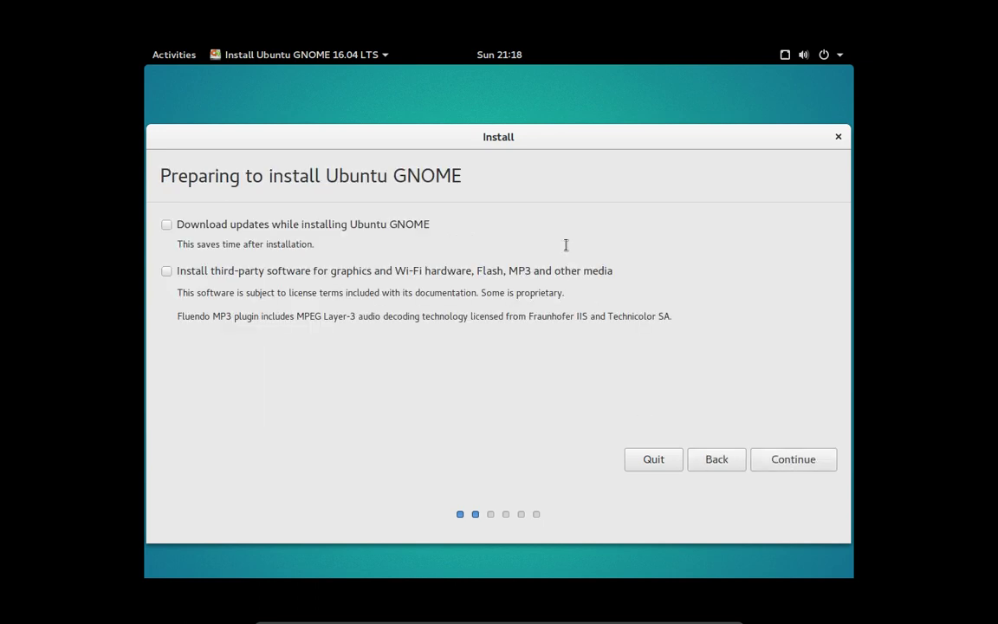
pyautogui.click(187, 276)
pyautogui.click(794, 462)
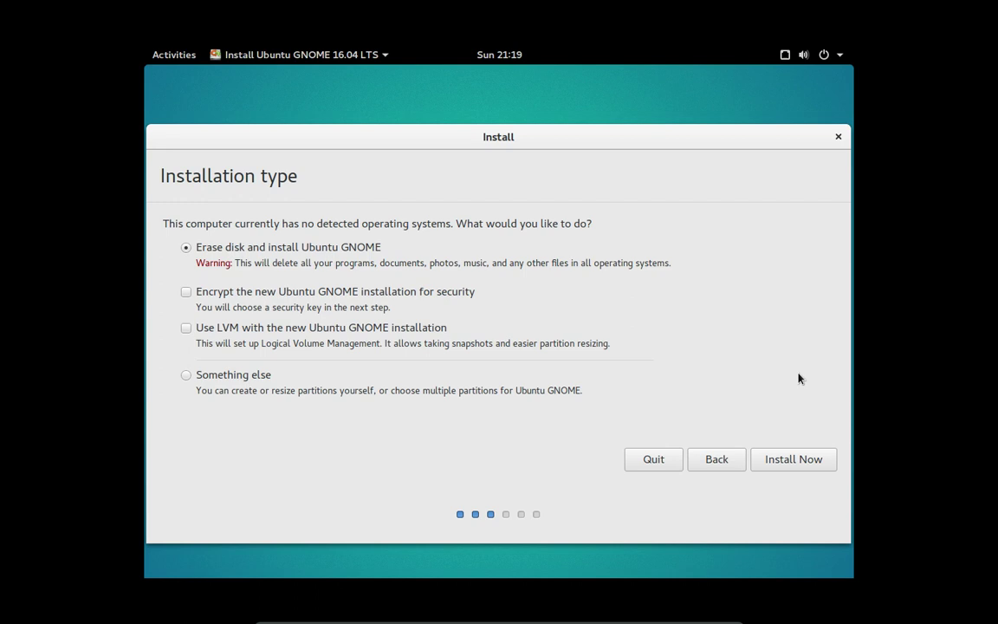
# - Choose 'Something else' as the installation type to reach the manual partition editor
pyautogui.click(243, 376)
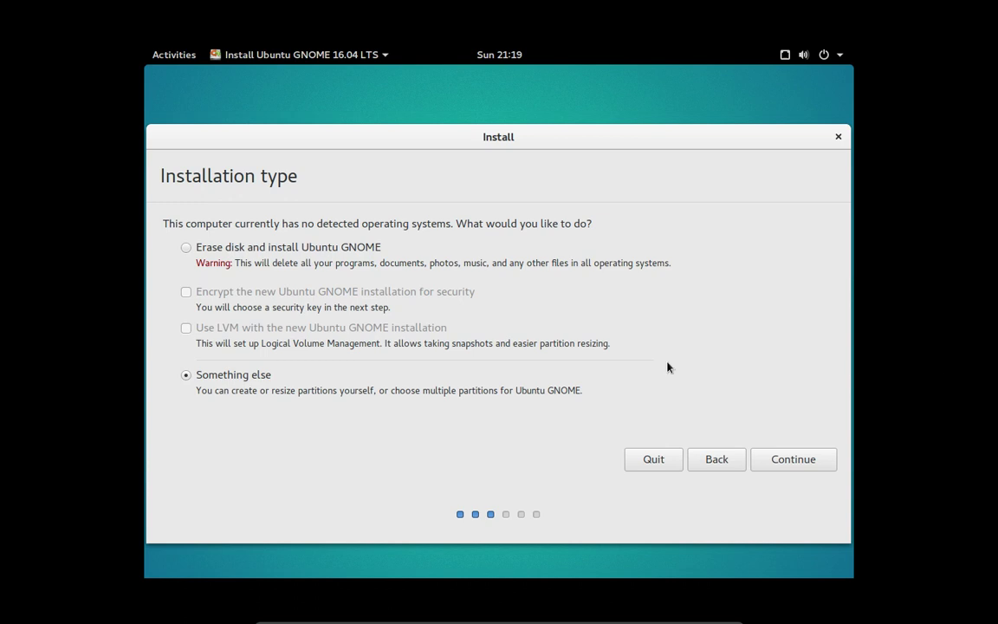
pyautogui.click(782, 457)
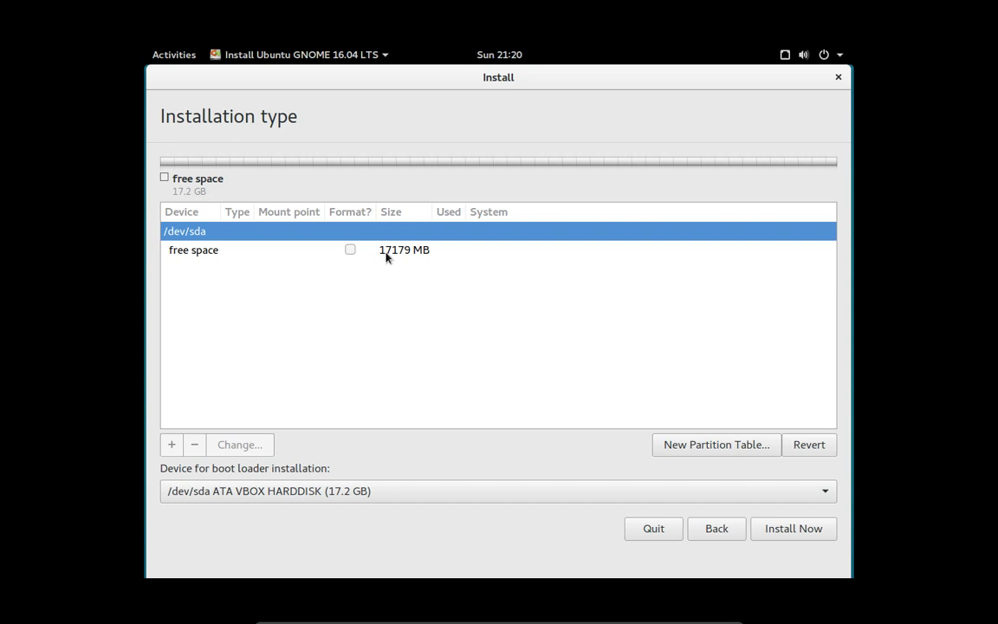
# - Create an ext4 root partition mounted at / in the free space, then choose Install Now
pyautogui.doubleClick(384, 257)
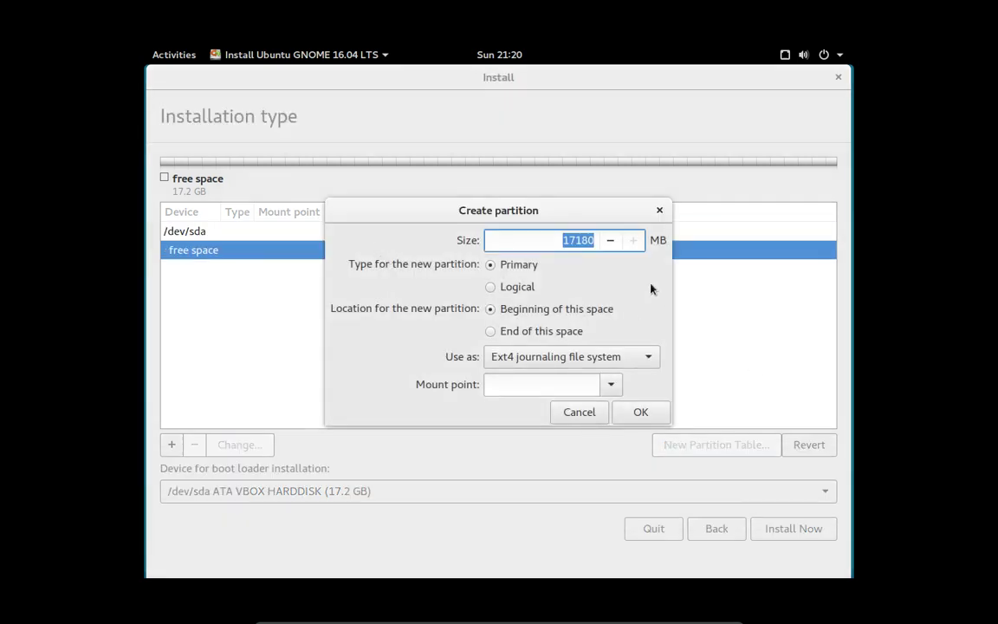
pyautogui.click(610, 387)
pyautogui.click(612, 386)
pyautogui.click(593, 385)
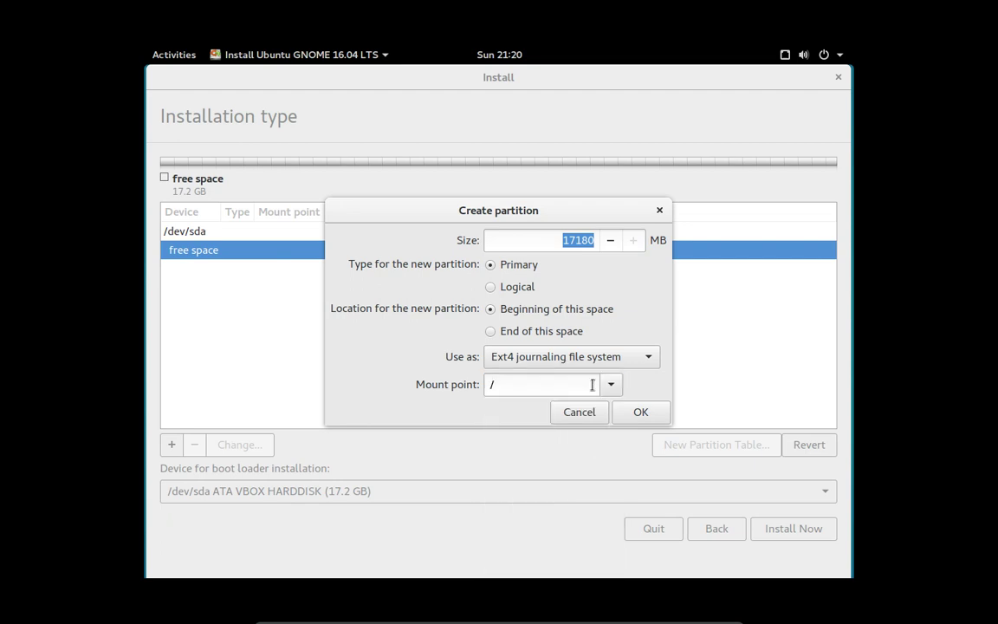
pyautogui.click(554, 383)
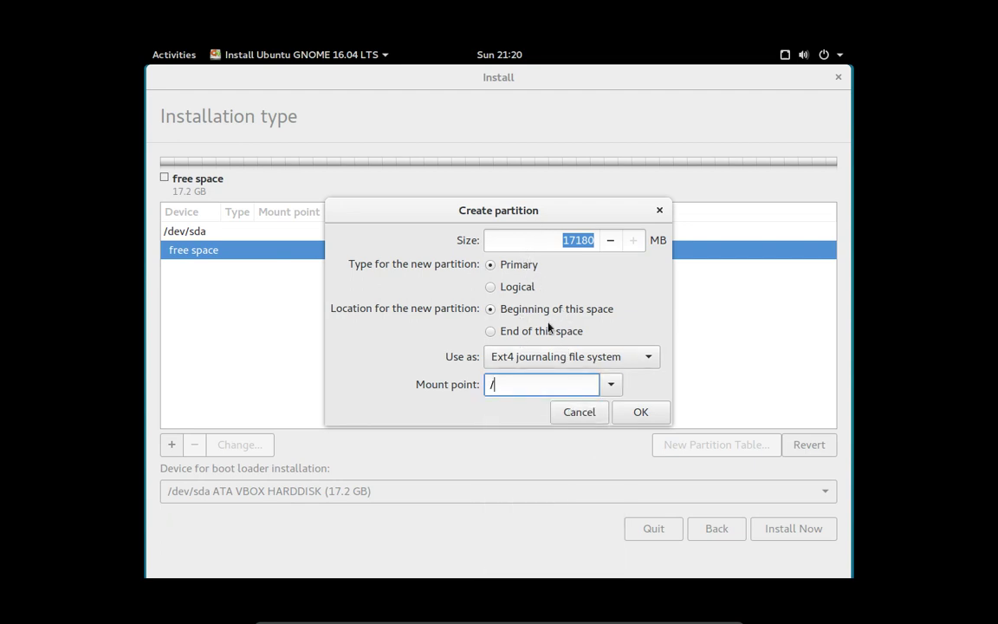
pyautogui.click(639, 412)
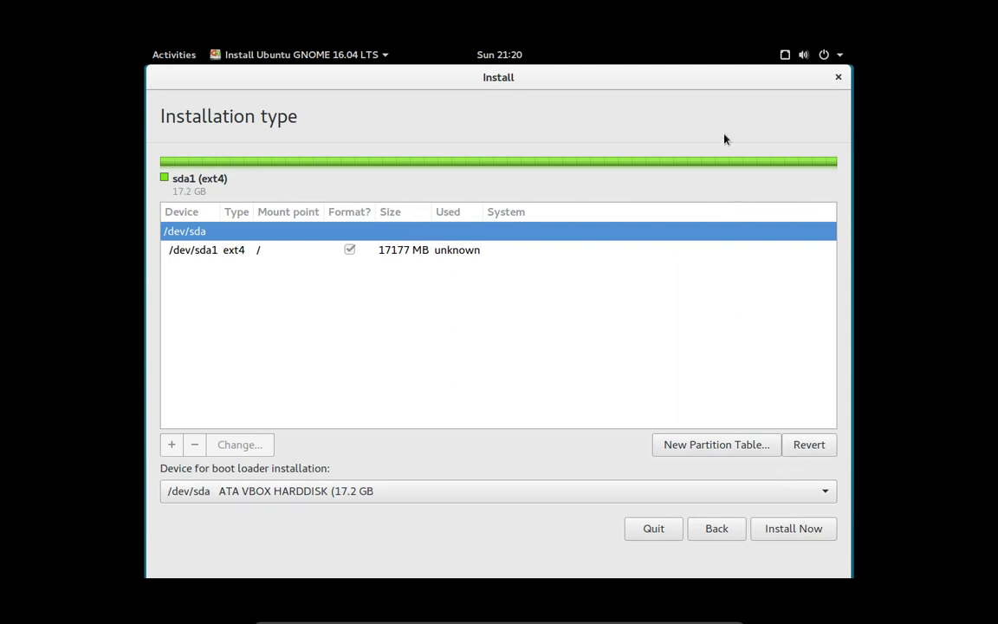
pyautogui.click(793, 530)
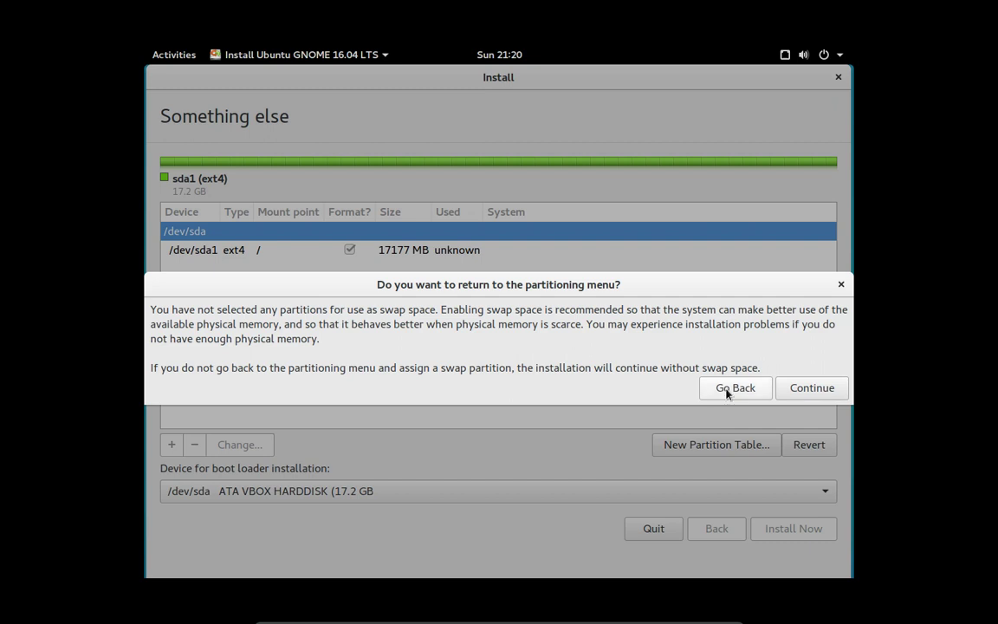
pyautogui.click(801, 390)
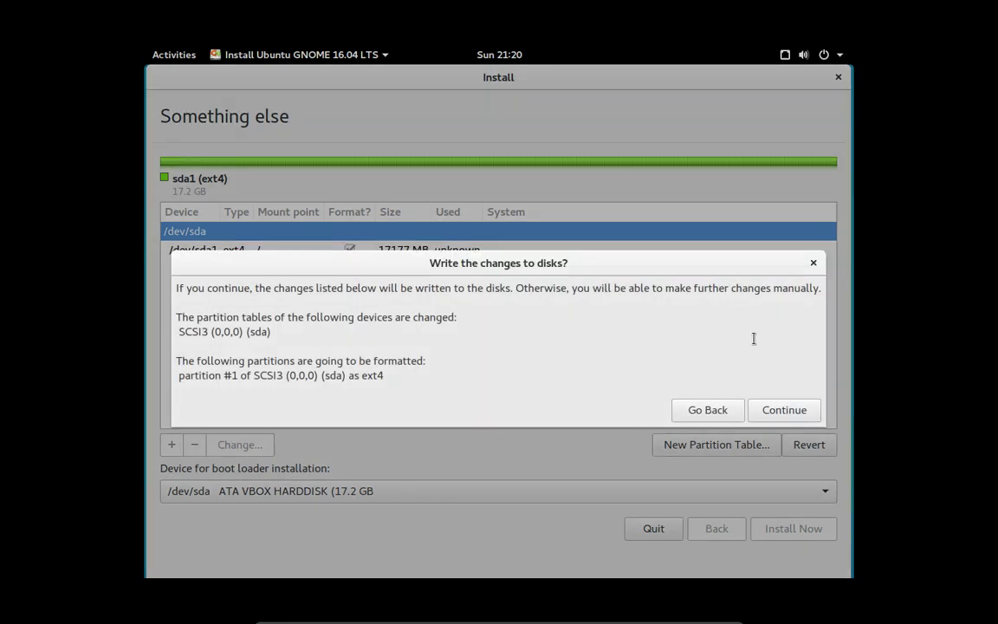
# - Confirm the disk changes, keep the New York time zone and the English (US) keyboard layout
pyautogui.click(777, 414)
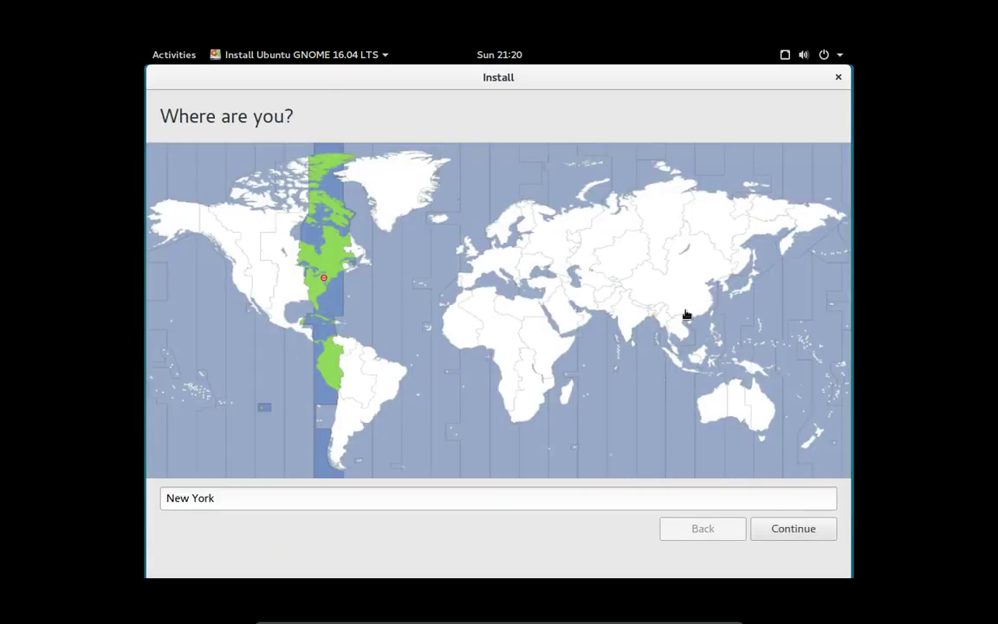
pyautogui.click(786, 525)
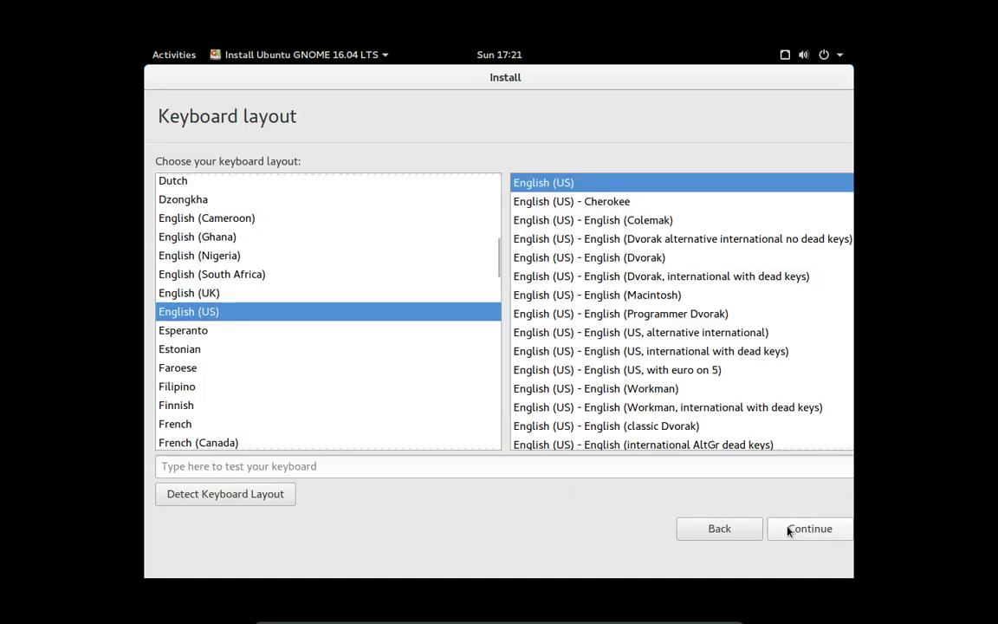
pyautogui.click(798, 535)
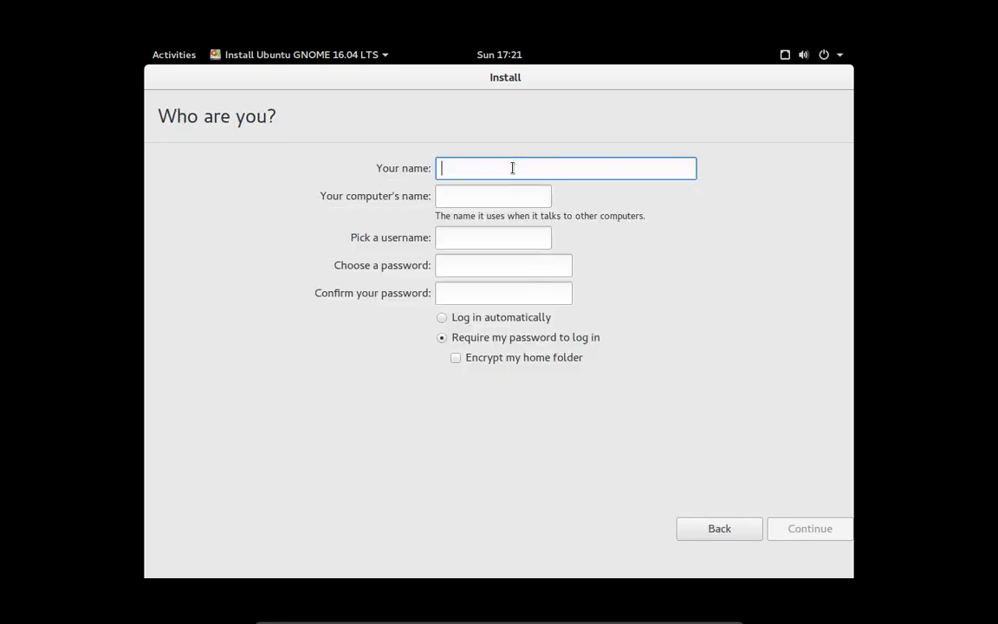
# - Enter the user's full name, computer name Ubuntu-VM, and the account password twice
pyautogui.write('Joe Collins')
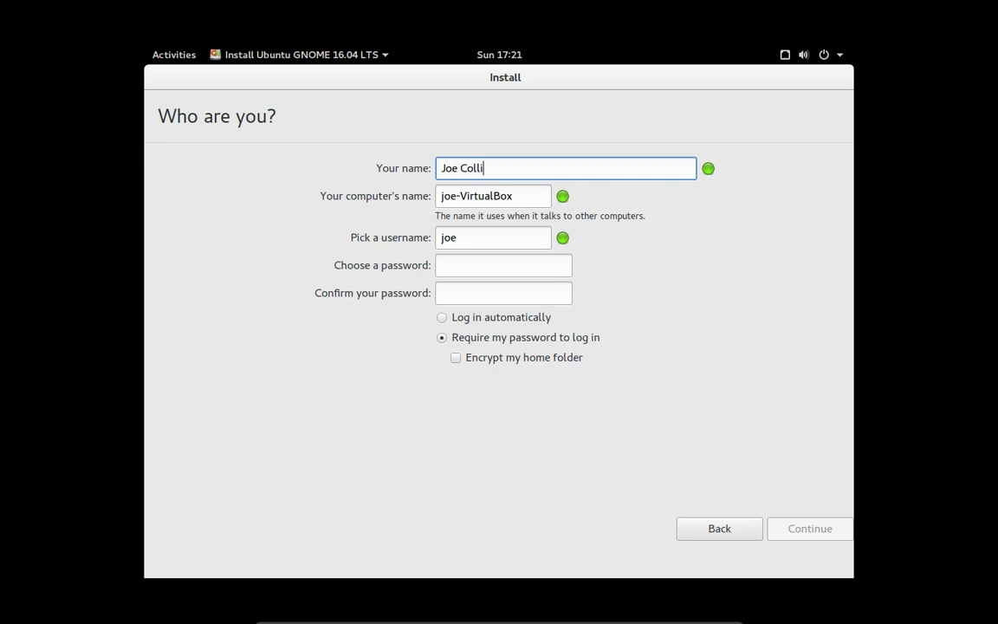
pyautogui.click(519, 193)
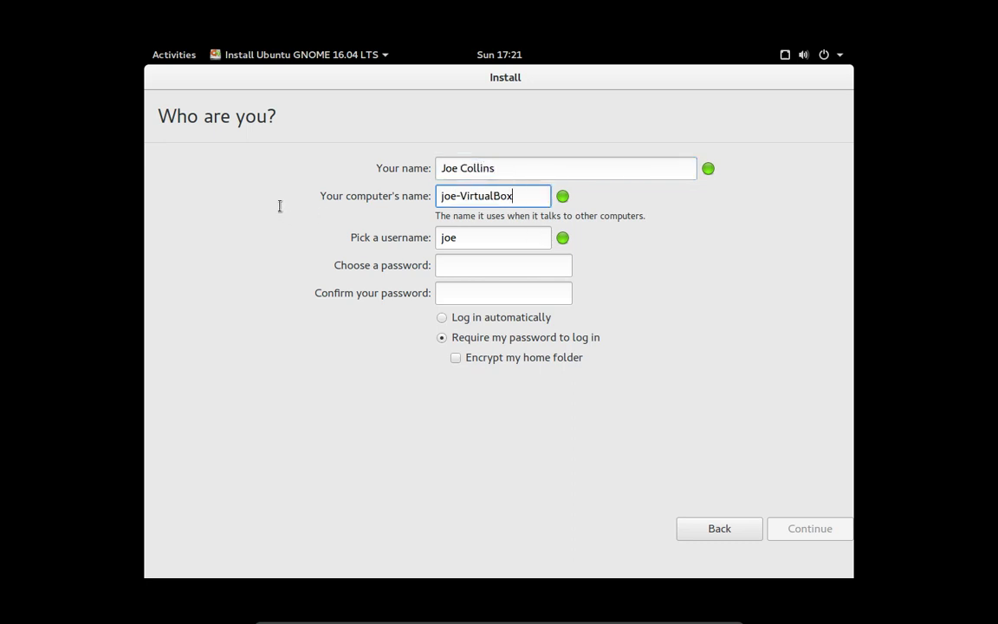
pyautogui.hotkey('ctrl', 'a')
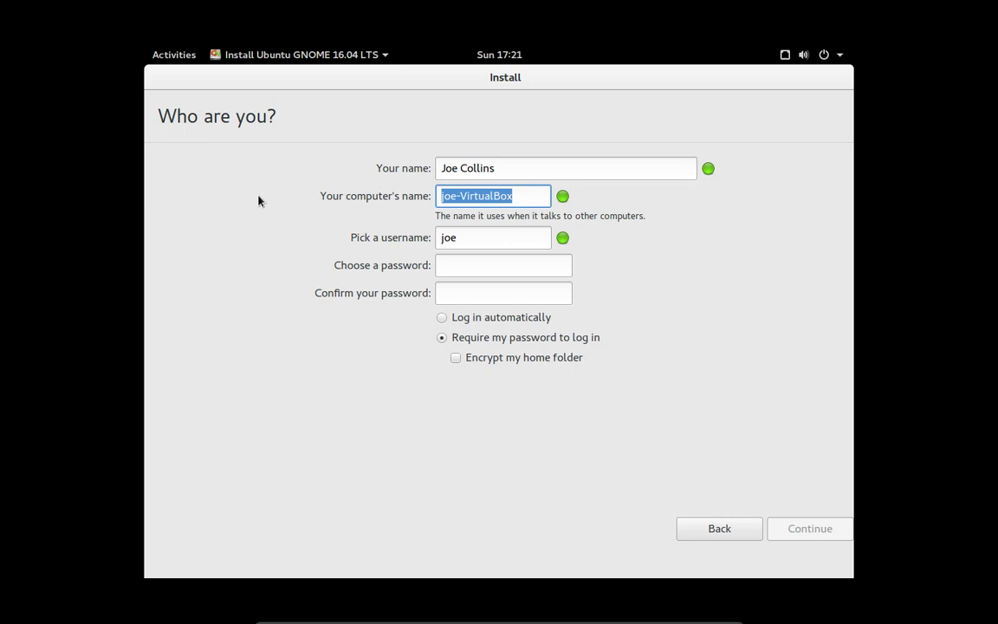
pyautogui.write('Ubuntu')
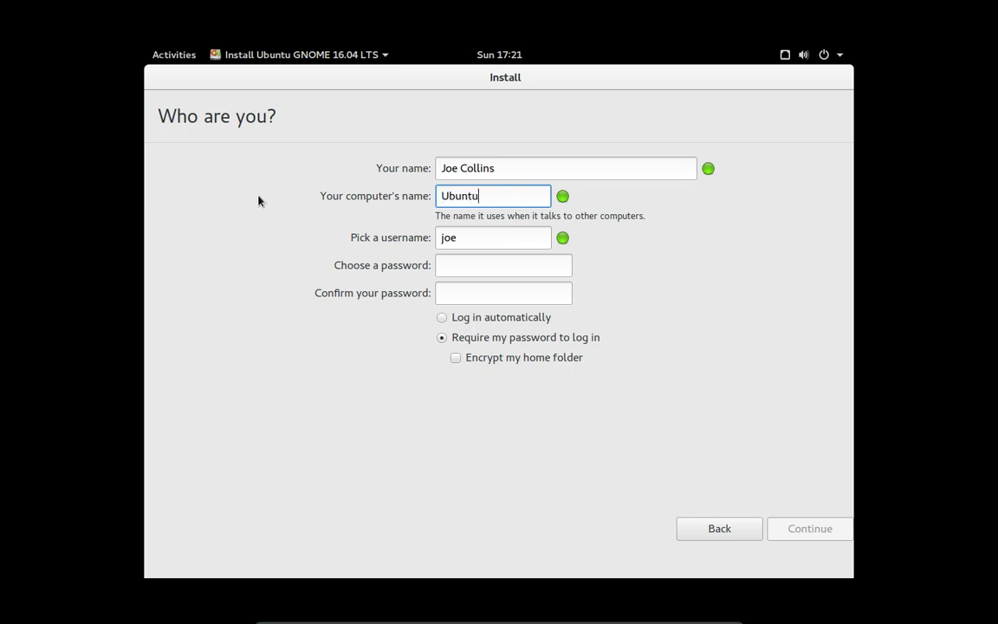
pyautogui.write('-VM')
pyautogui.click(486, 270)
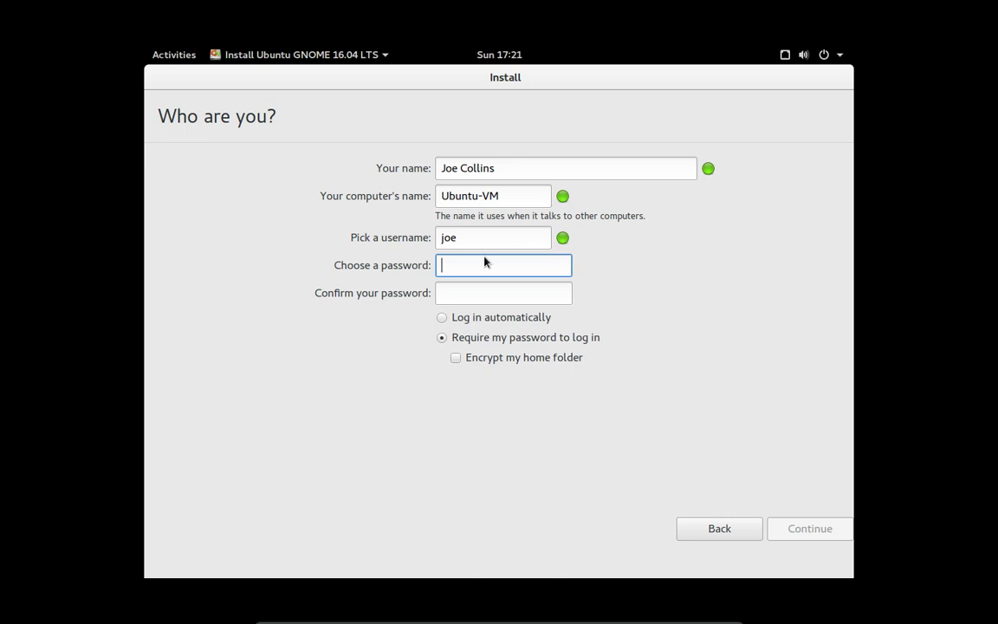
pyautogui.write('******')
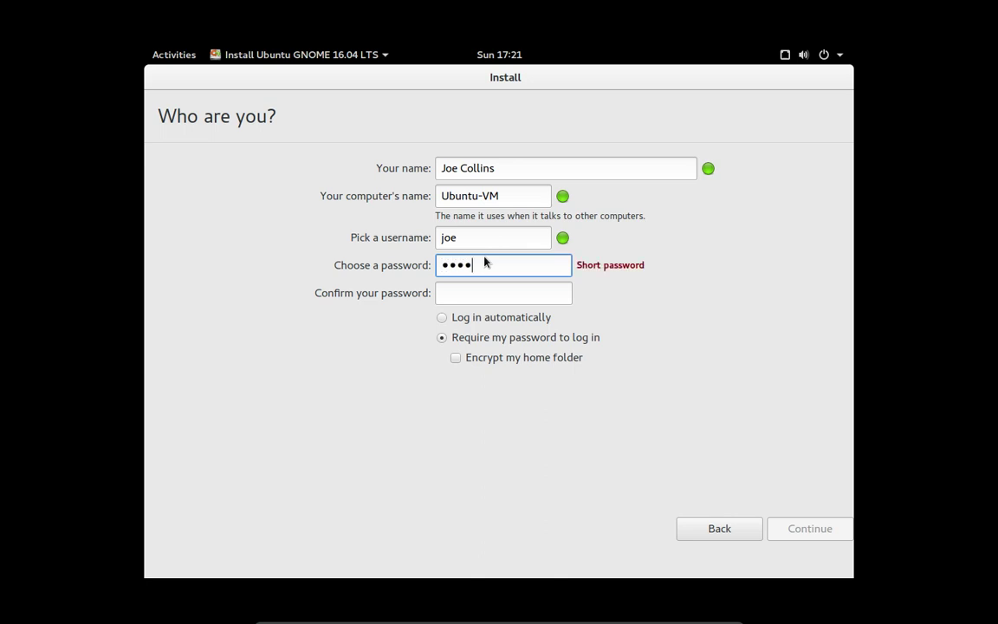
pyautogui.write('*')
pyautogui.click(504, 296)
pyautogui.write('*')
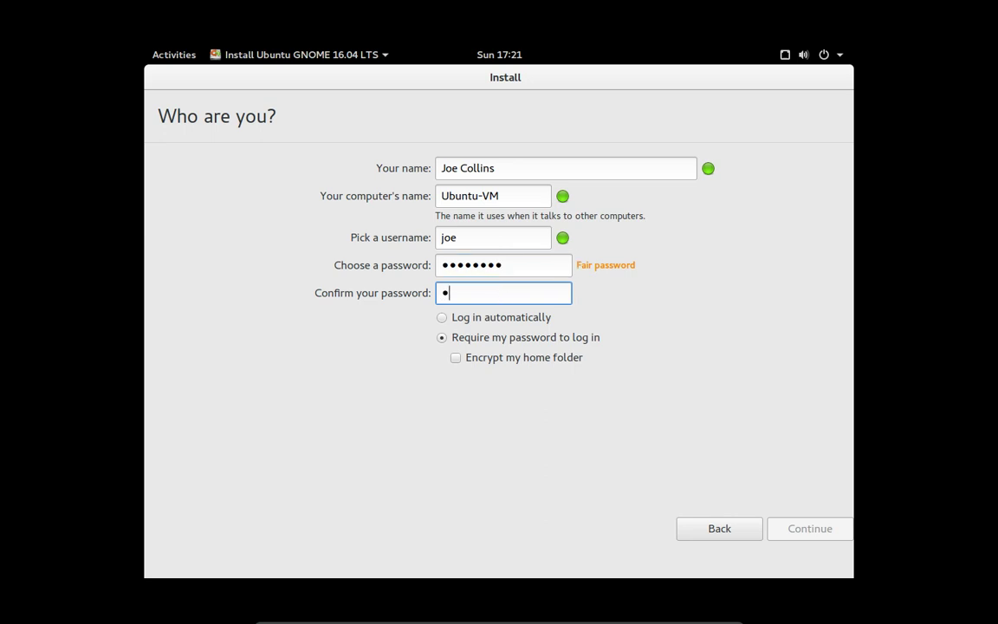
pyautogui.write('*******')
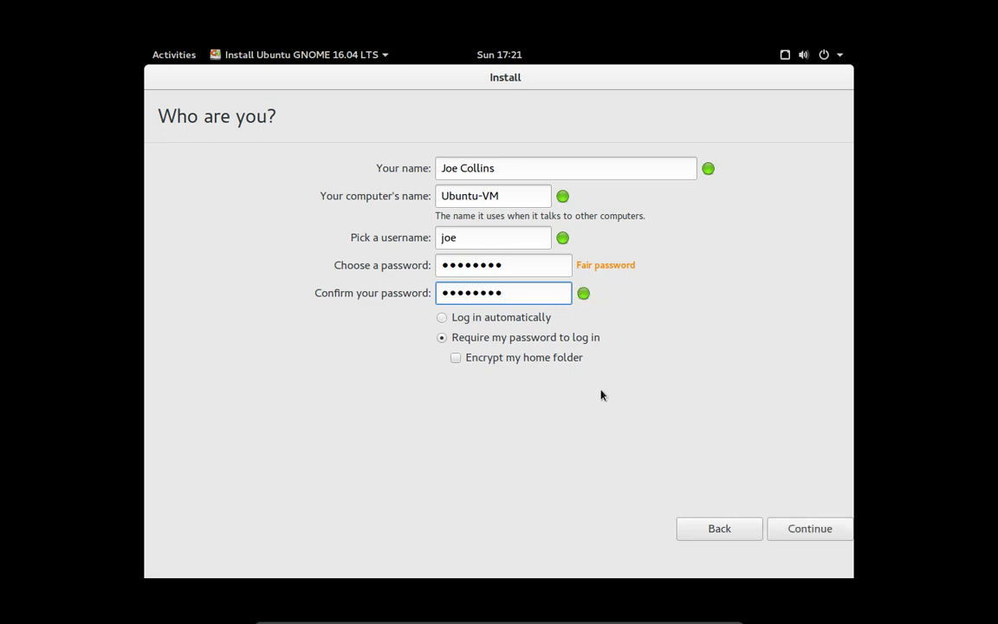
# - Submit the account details, let the installation finish, and choose Restart Now
pyautogui.click(815, 532)
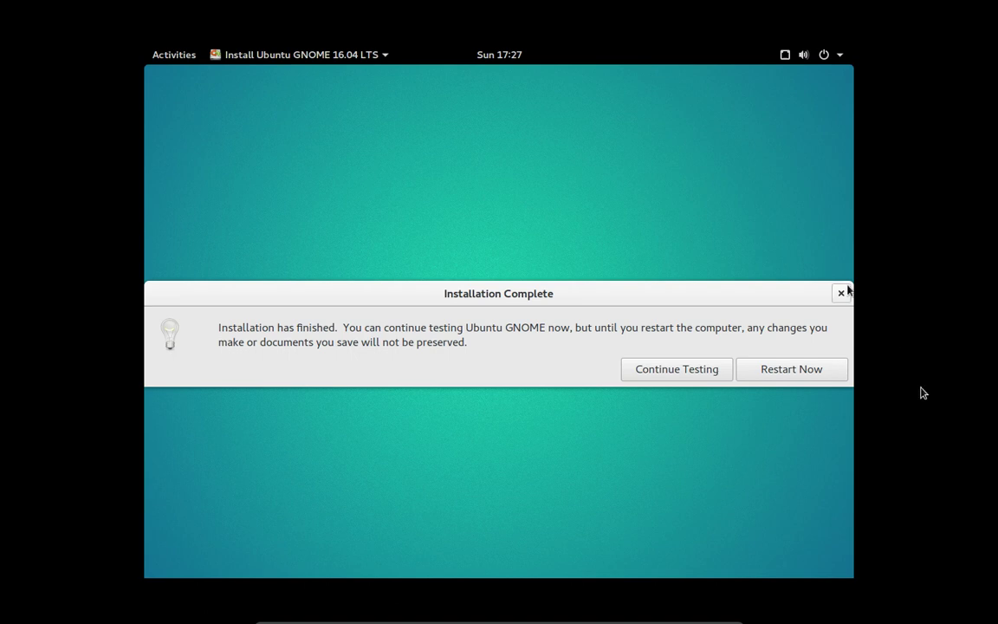
pyautogui.click(783, 376)
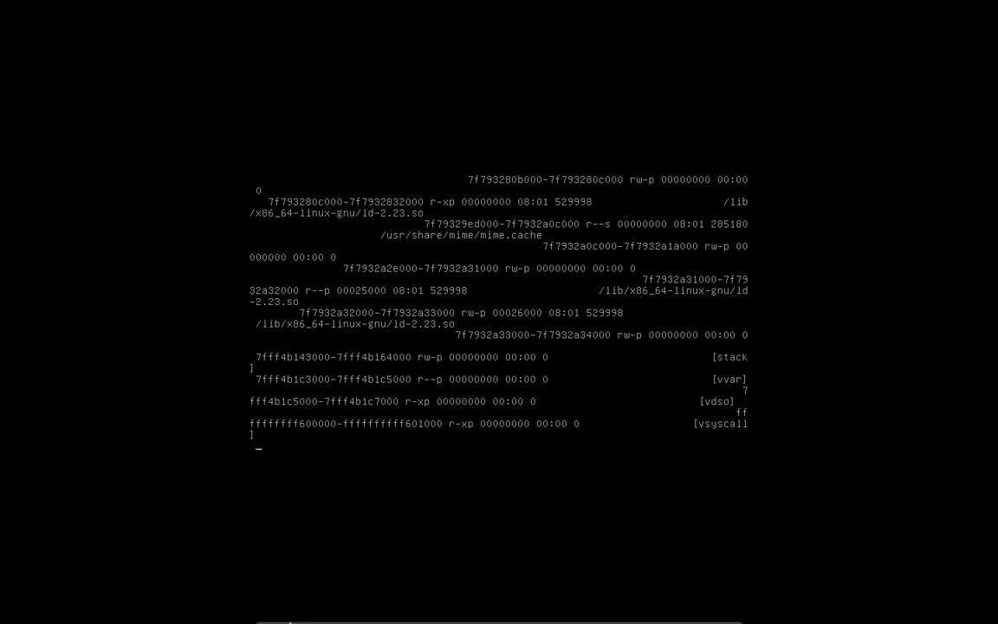
# - Reveal the VirtualBox mini toolbar while the restart hangs on the memory map dump
pyautogui.moveTo(260, 621)
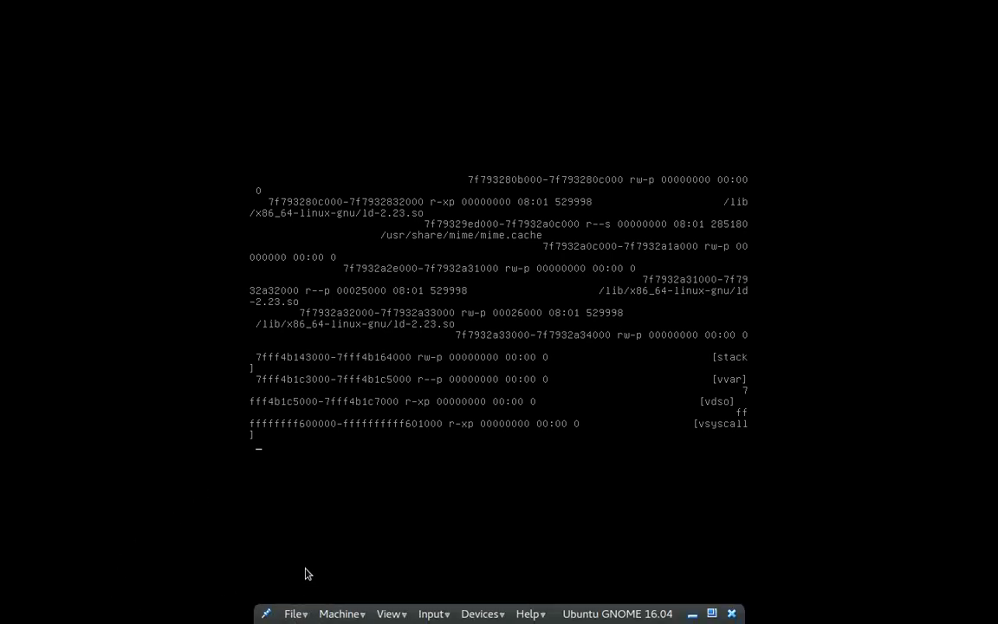
# - Reset the stuck virtual machine through the mini toolbar's Machine > Reset and confirm
pyautogui.click(286, 614)
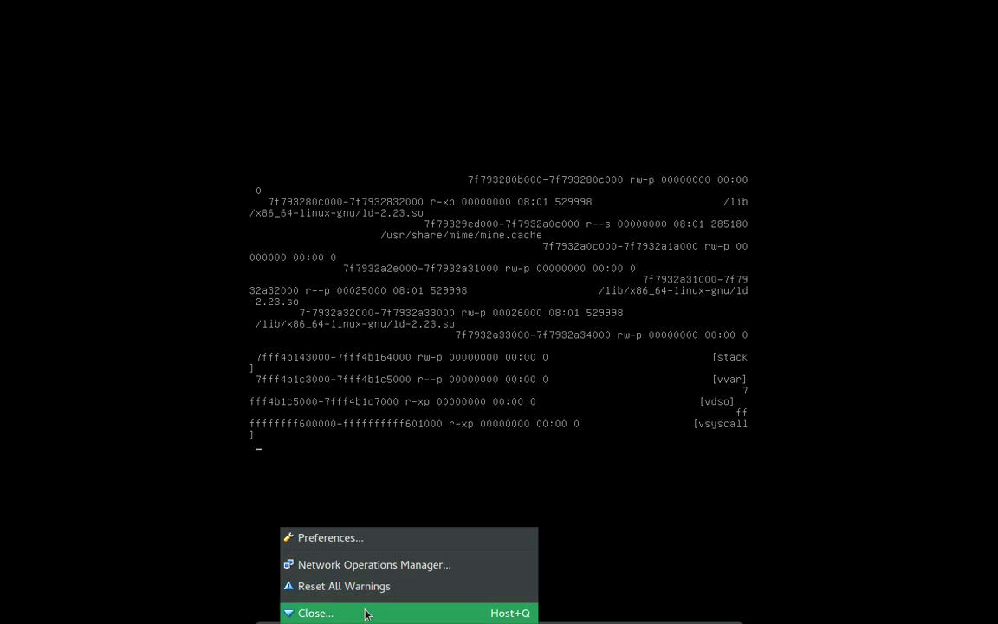
pyautogui.click(247, 592)
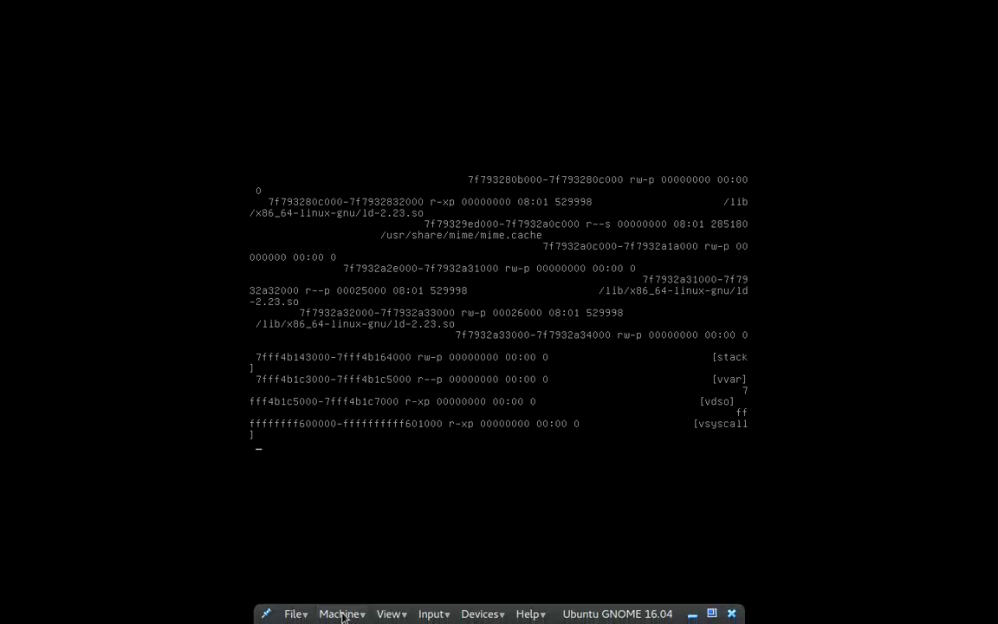
pyautogui.click(342, 615)
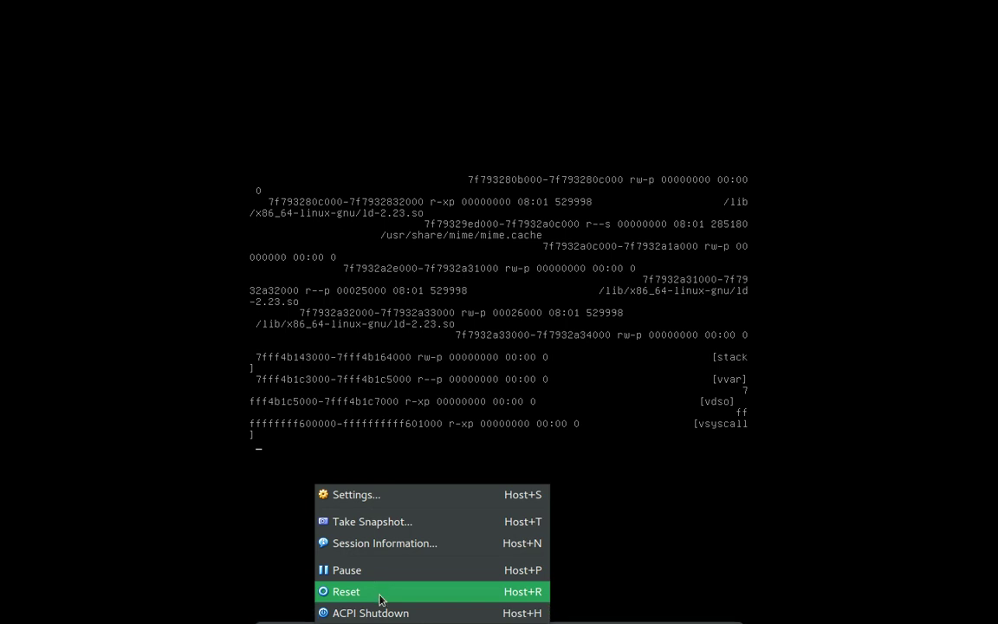
pyautogui.click(379, 593)
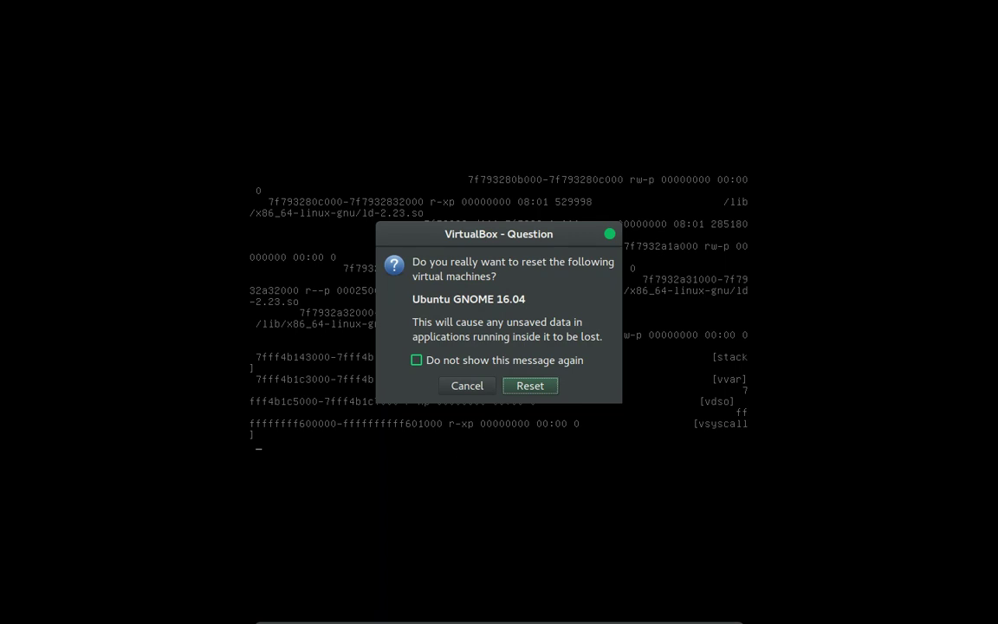
pyautogui.click(529, 387)
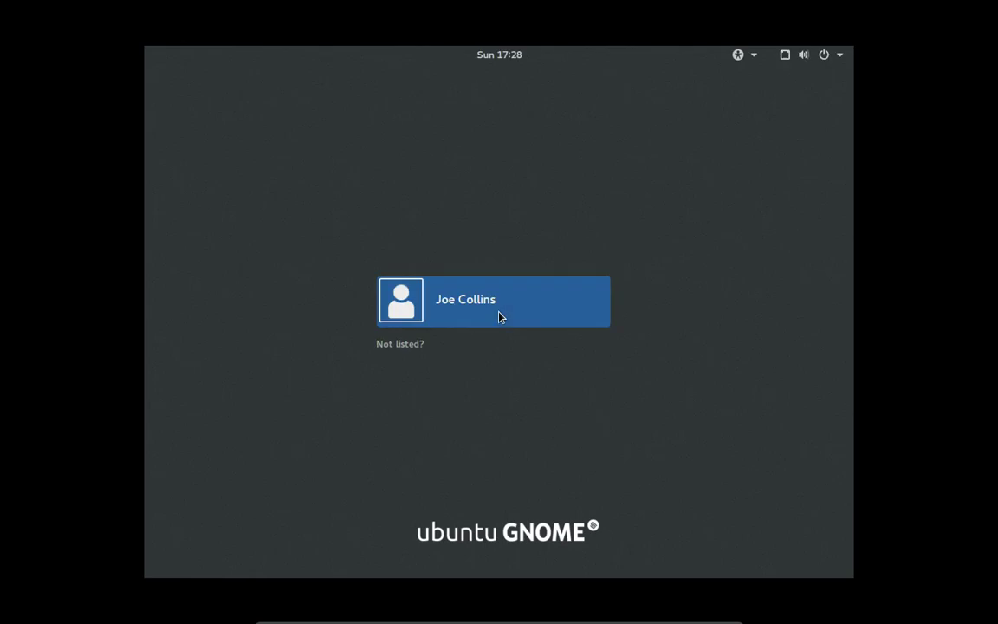
# - Sign in to the single user account at the GDM login screen with its password
pyautogui.click(499, 317)
pyautogui.write('•••••')
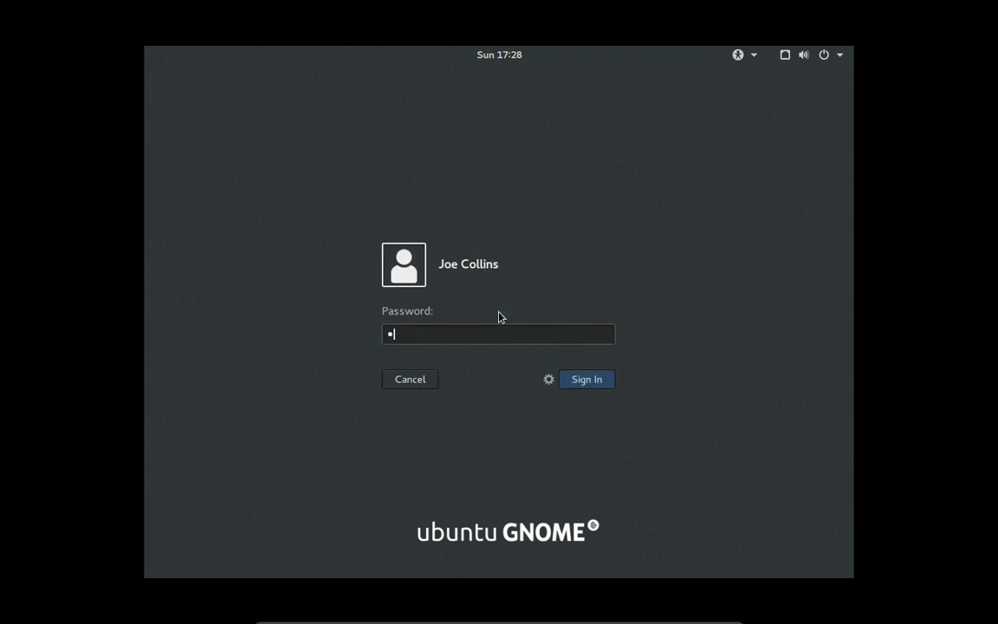
pyautogui.write('•••')
pyautogui.press('Return')
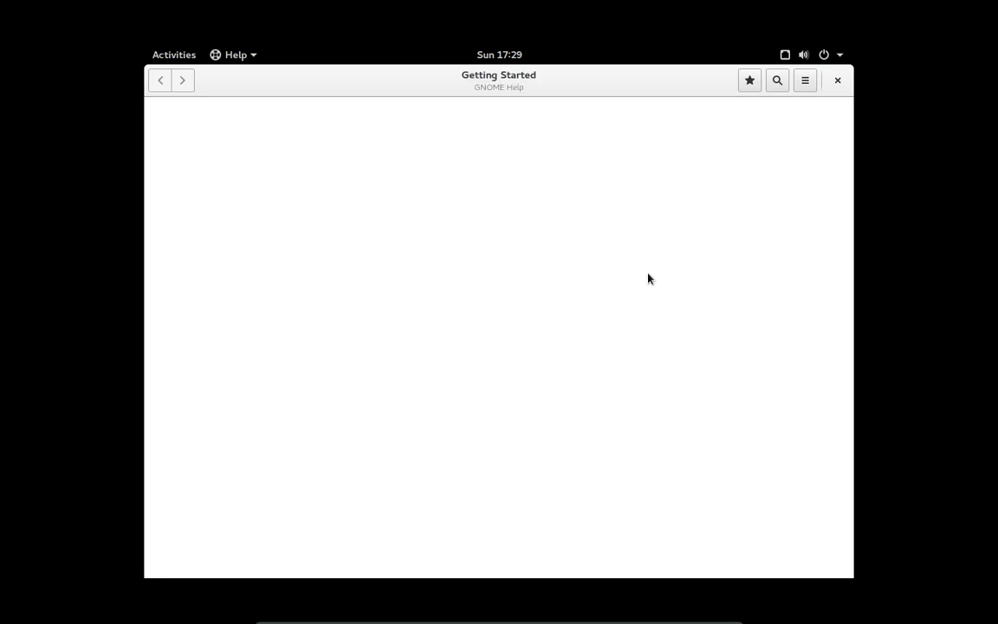
# - Close GNOME Help, check that the wired network is connected in Wired Settings, then close Network settings
pyautogui.click(837, 81)
pyautogui.click(832, 59)
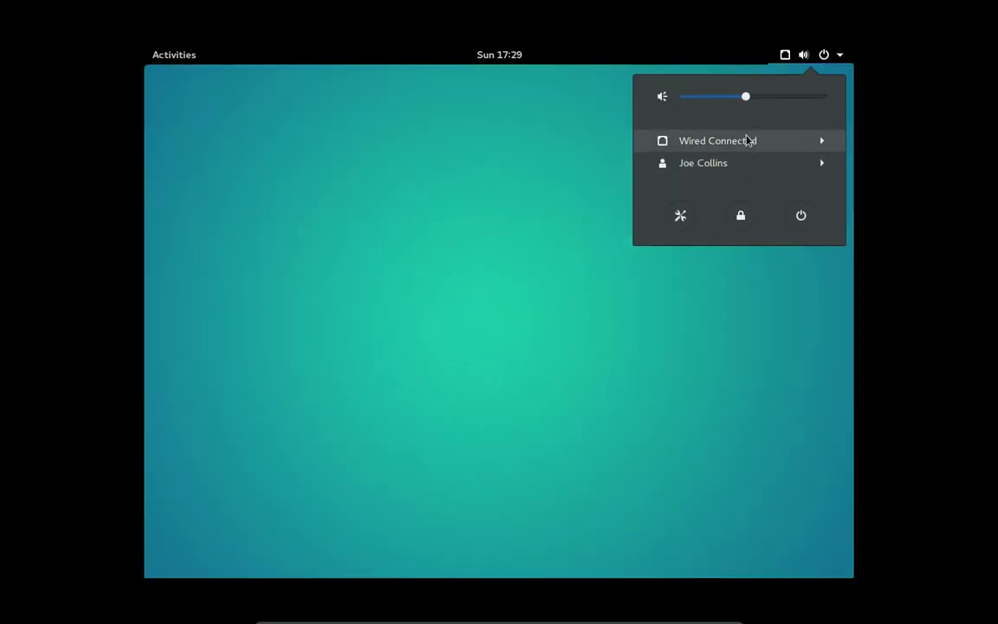
pyautogui.click(748, 141)
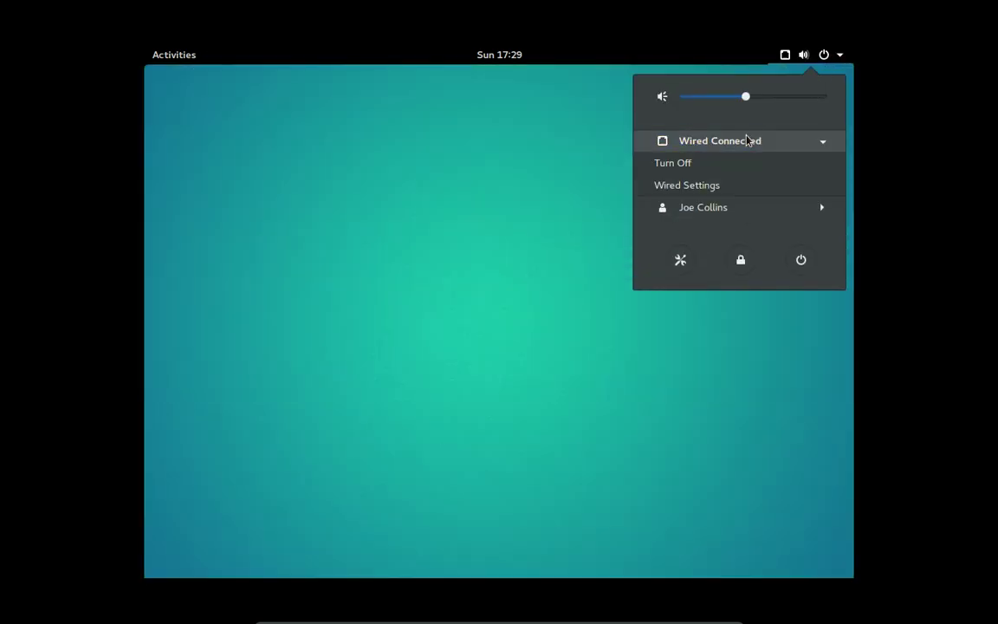
pyautogui.click(743, 186)
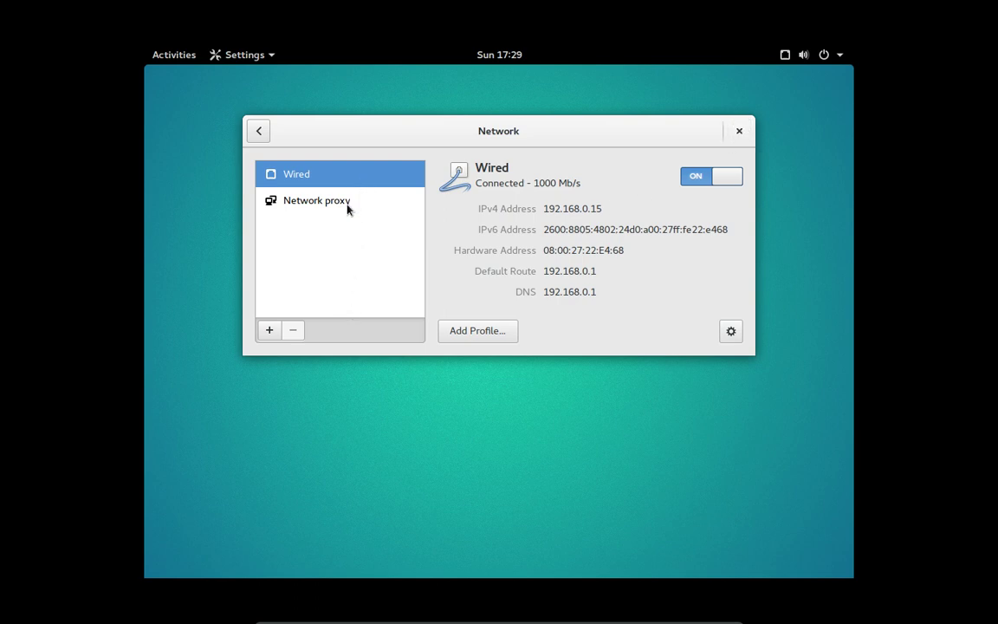
pyautogui.click(739, 131)
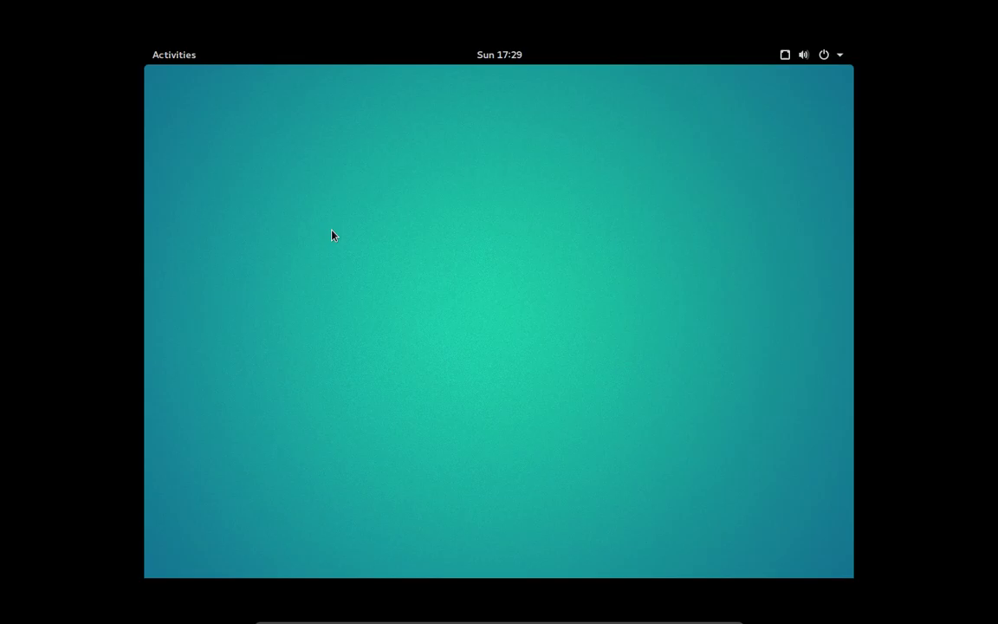
# - Log out of the GNOME session and switch to the tty1 text console with Ctrl+Alt+F1
pyautogui.click(844, 56)
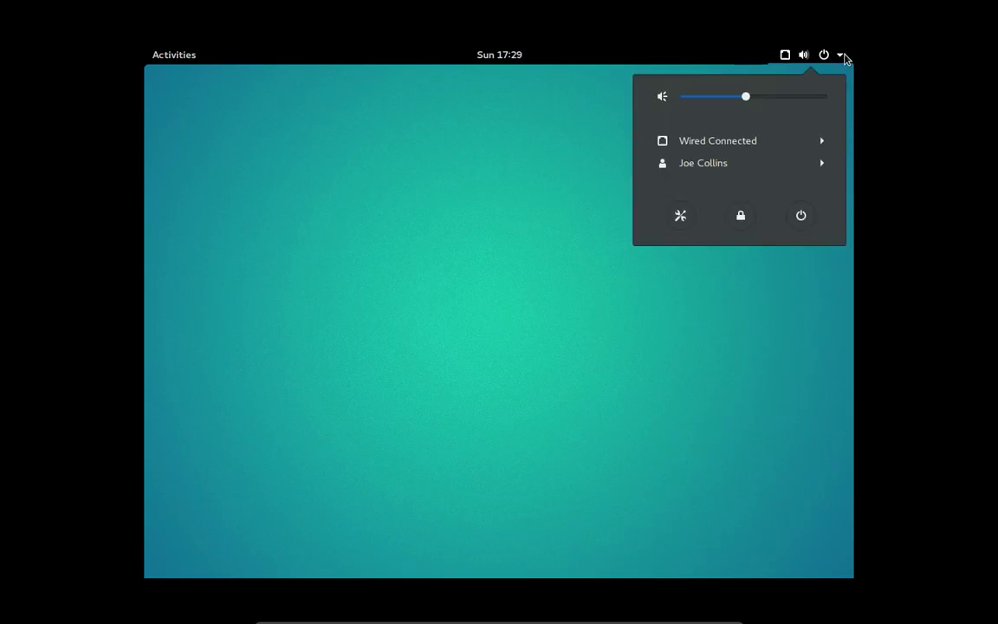
pyautogui.click(764, 161)
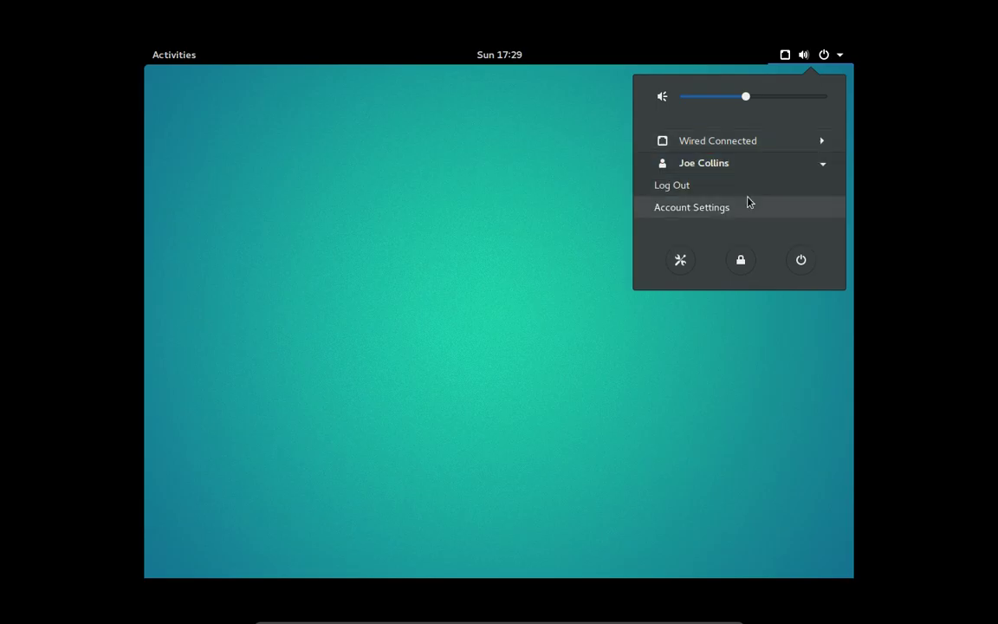
pyautogui.click(746, 187)
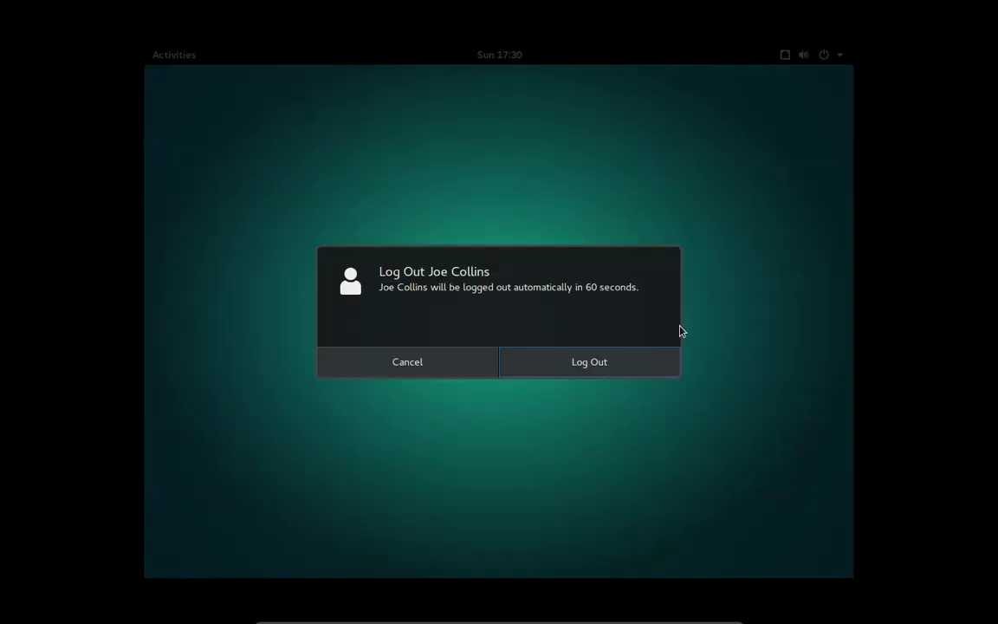
pyautogui.click(620, 367)
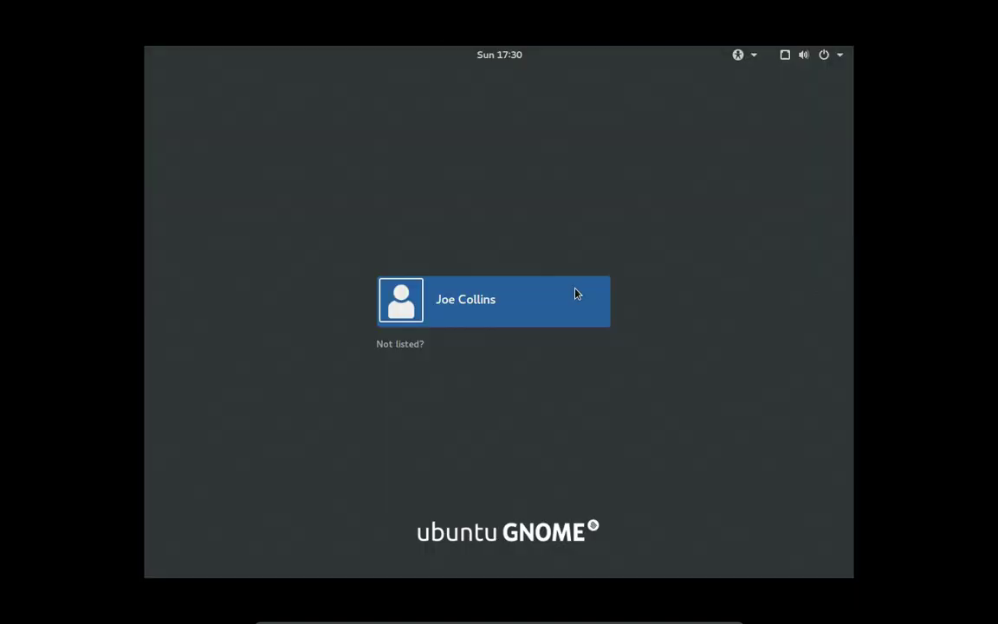
pyautogui.hotkey('ctrl', 'alt', 'F1')
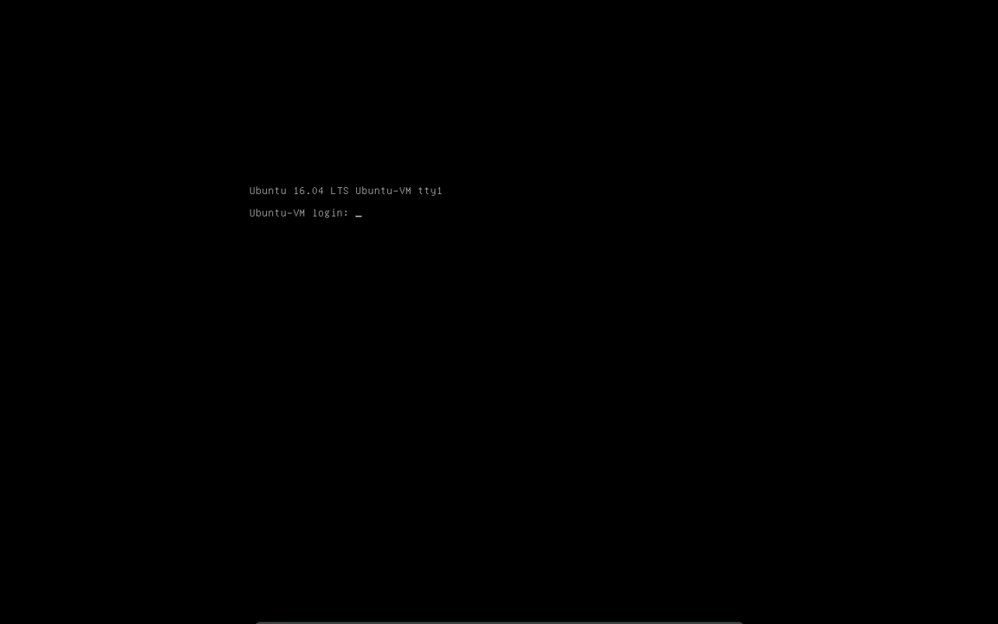
# - Log in at the tty1 prompt with the user account and run sudo apt update
pyautogui.write('joe')
pyautogui.press('Return')
pyautogui.press('Return')
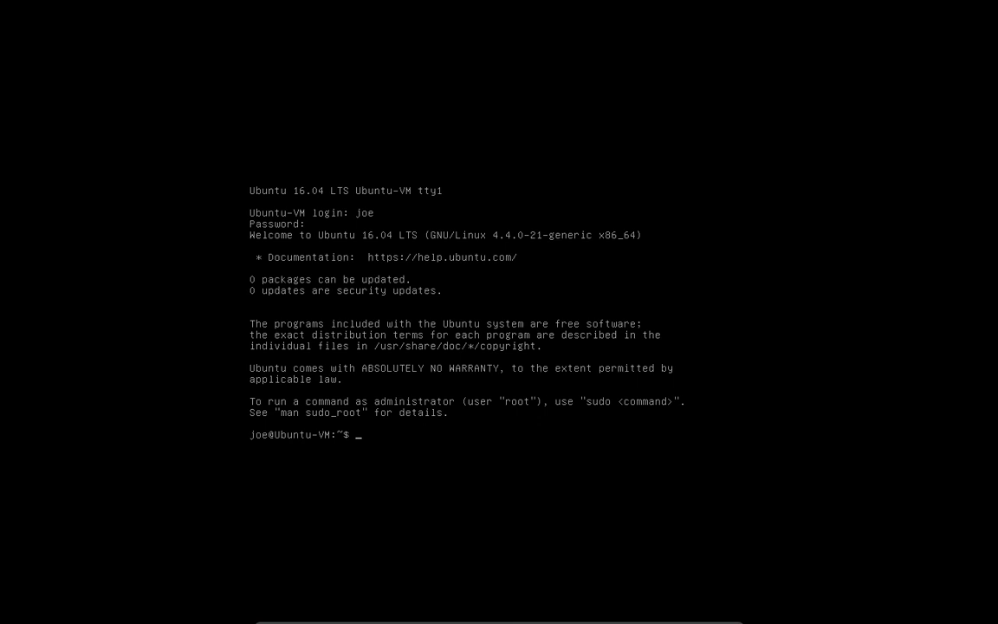
pyautogui.write('sudo apt update')
pyautogui.press('Return')
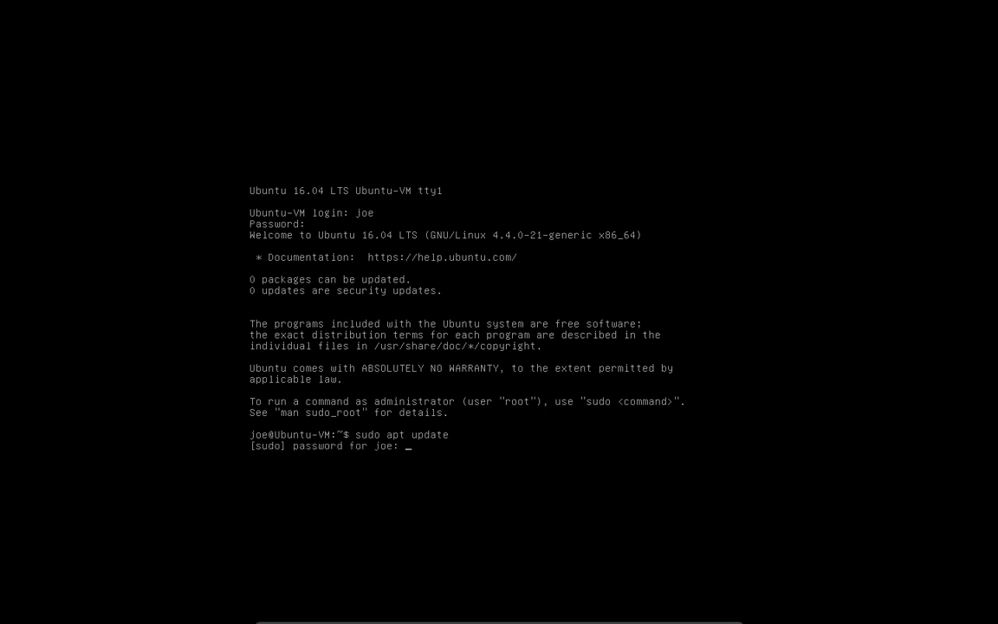
# - Enter the sudo password, retrying after the failed first attempt, then begin a new sudo apt command
pyautogui.press('Return')
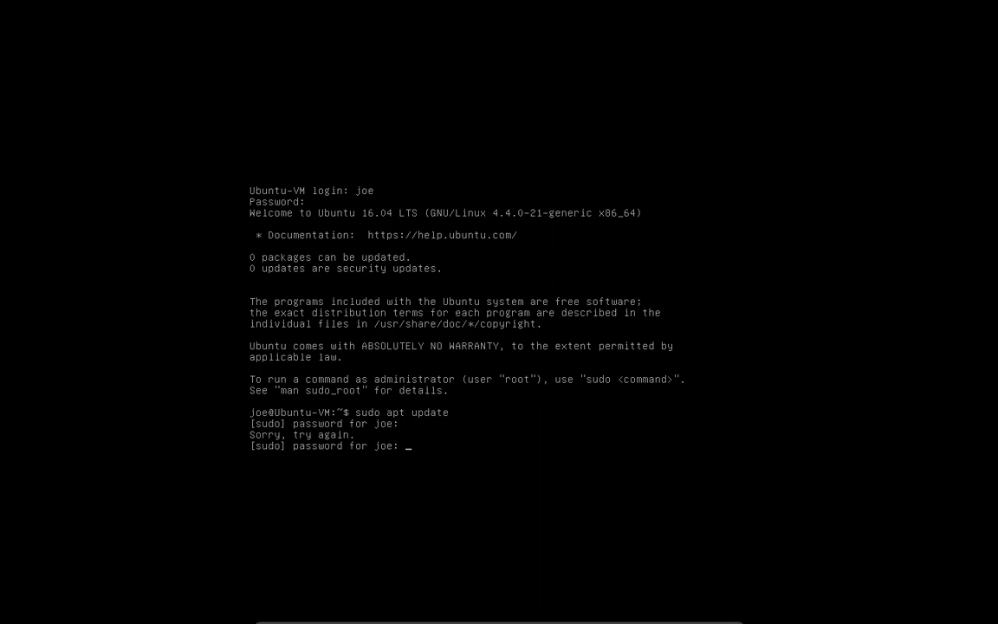
pyautogui.press('Return')
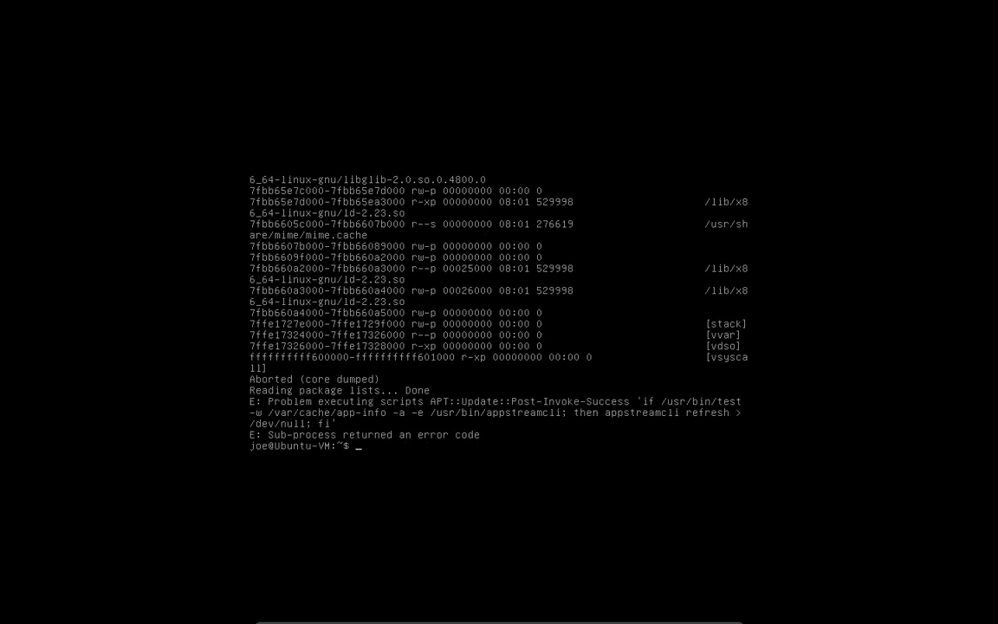
pyautogui.write('sudo apt ')
pyautogui.write('install')
pyautogui.press('BackSpace')
pyautogui.press('BackSpace')
pyautogui.press('BackSpace')
pyautogui.press('BackSpace')
pyautogui.press('BackSpace')
pyautogui.press('BackSpace')
pyautogui.press('BackSpace')
# - Run sudo apt dist-upgrade, confirm with y, and let it finish installing packages
pyautogui.write('dist-upgrade')
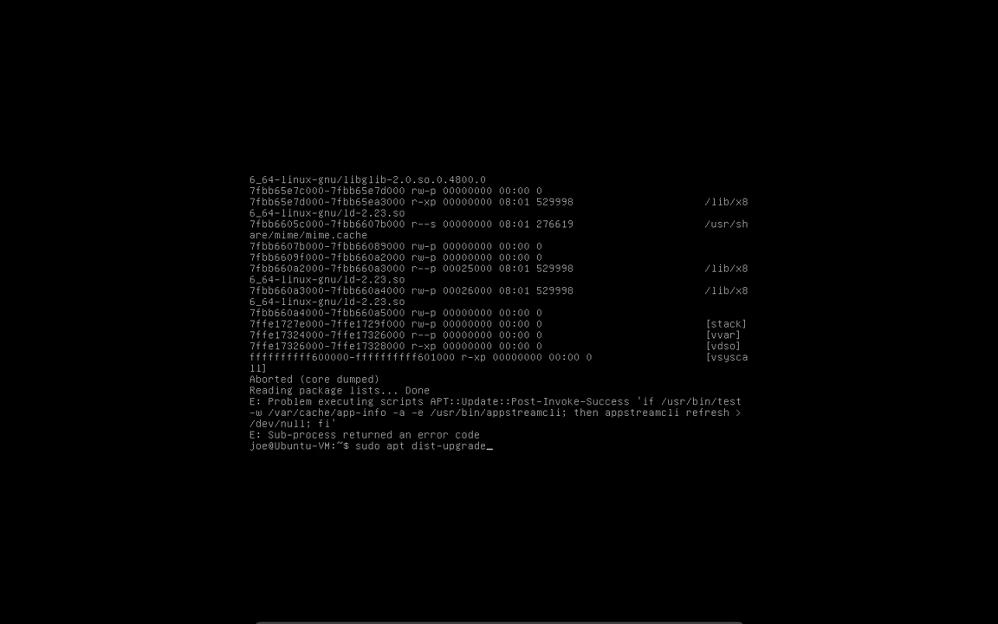
pyautogui.press('Return')
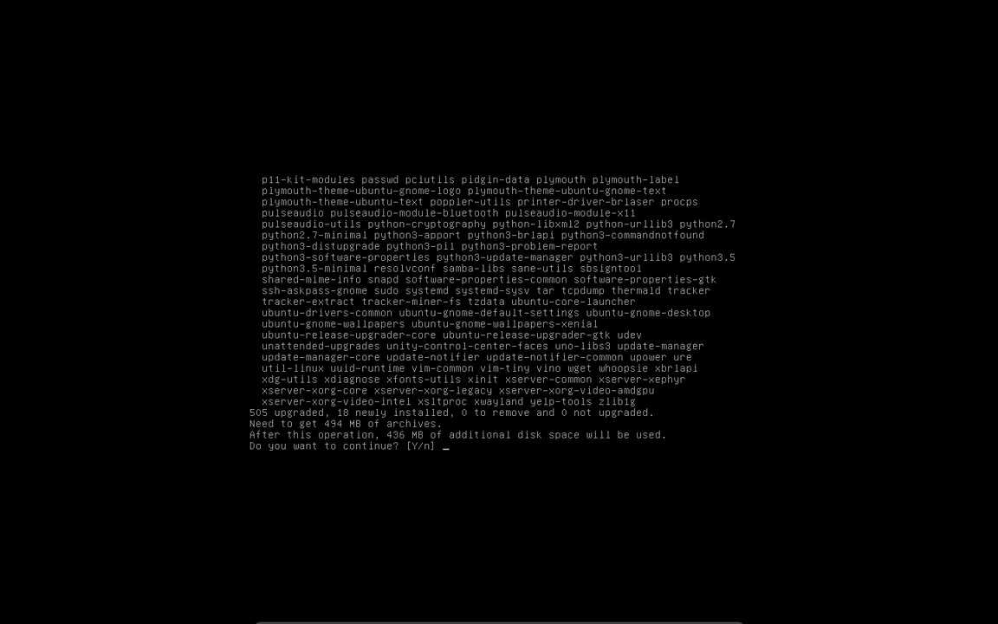
pyautogui.write('y')
pyautogui.press('Return')
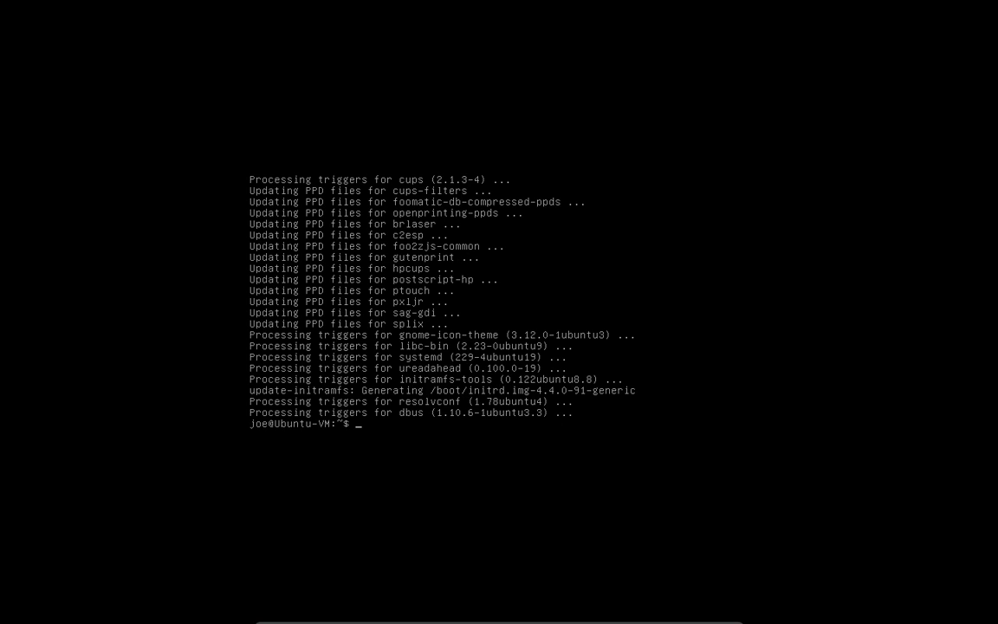
# - Enter sudo reboot at the shell prompt to restart the Ubuntu guest
pyautogui.write('sudo reboot')
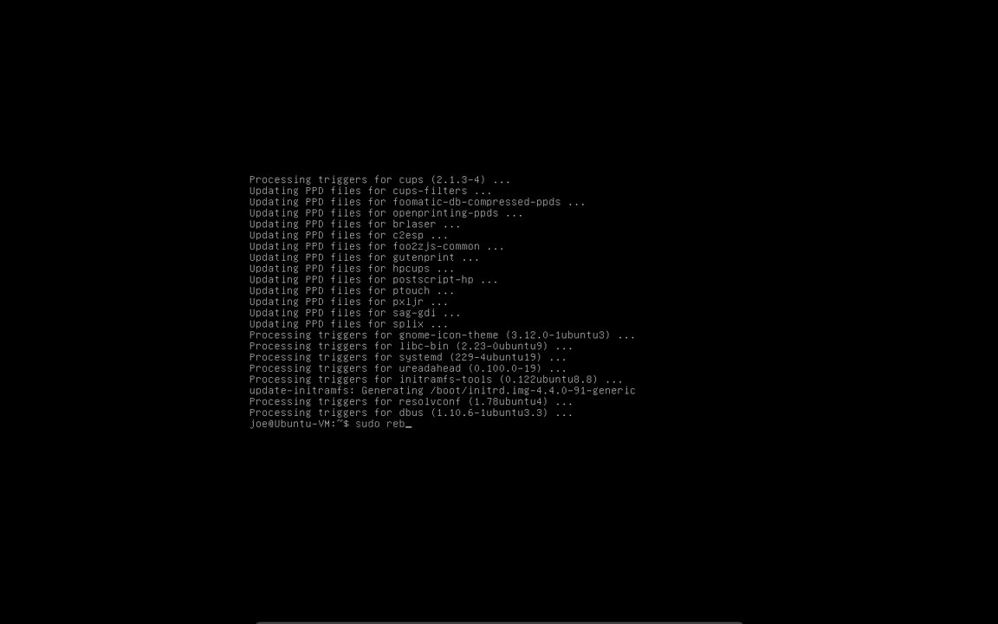